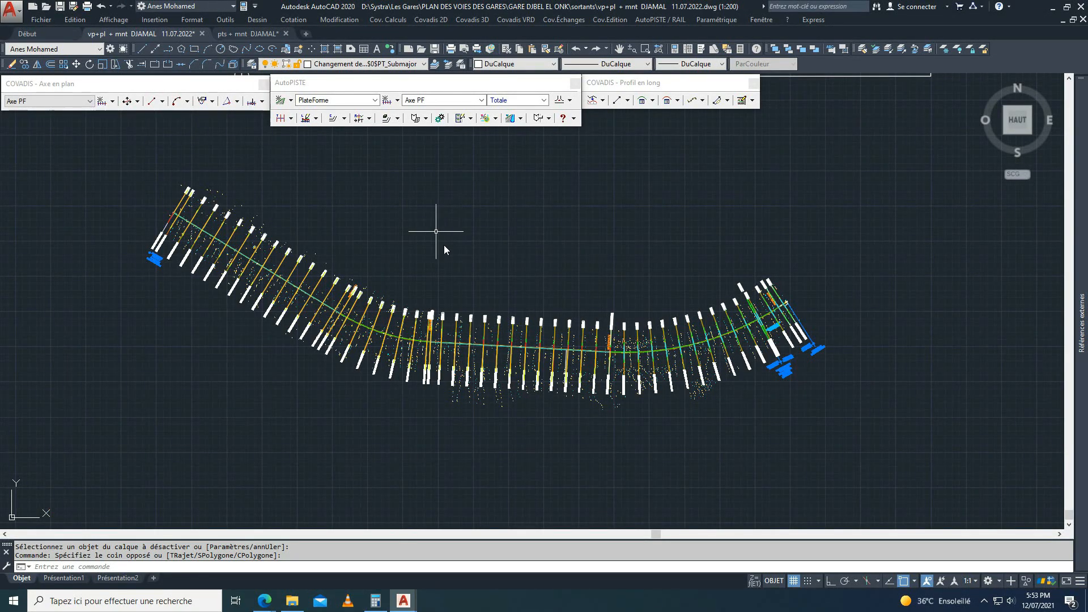
Step: Examine the survey points, their elevations and the PK labels along the cross-section profiles of the track
{"action": "scroll", "coordinate": [436, 231], "scroll_direction": "up", "scroll_amount": 5}
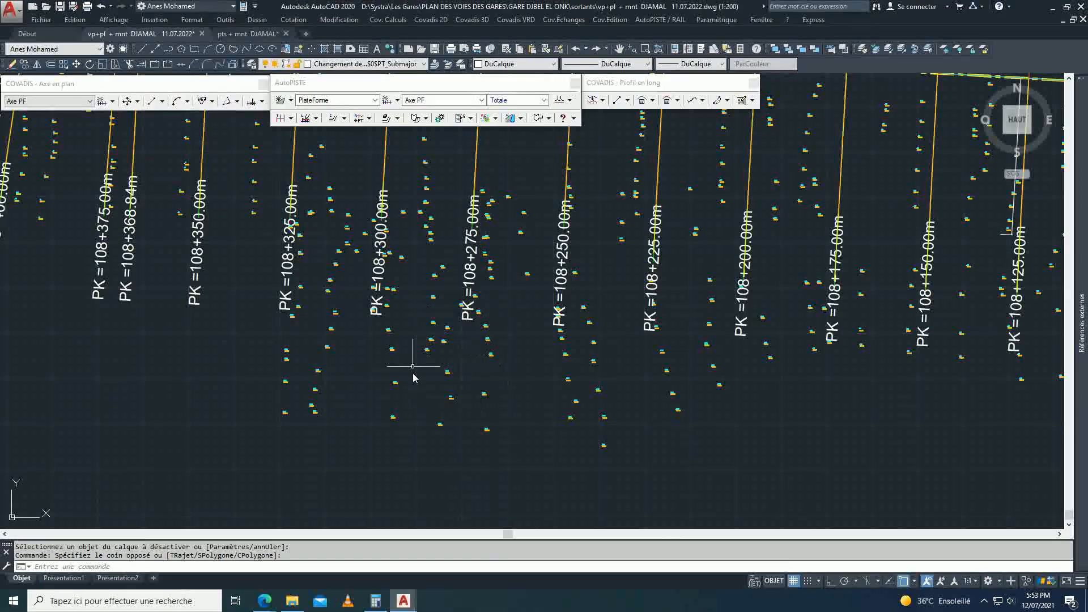
{"action": "scroll", "coordinate": [435, 317], "scroll_direction": "up", "scroll_amount": 5}
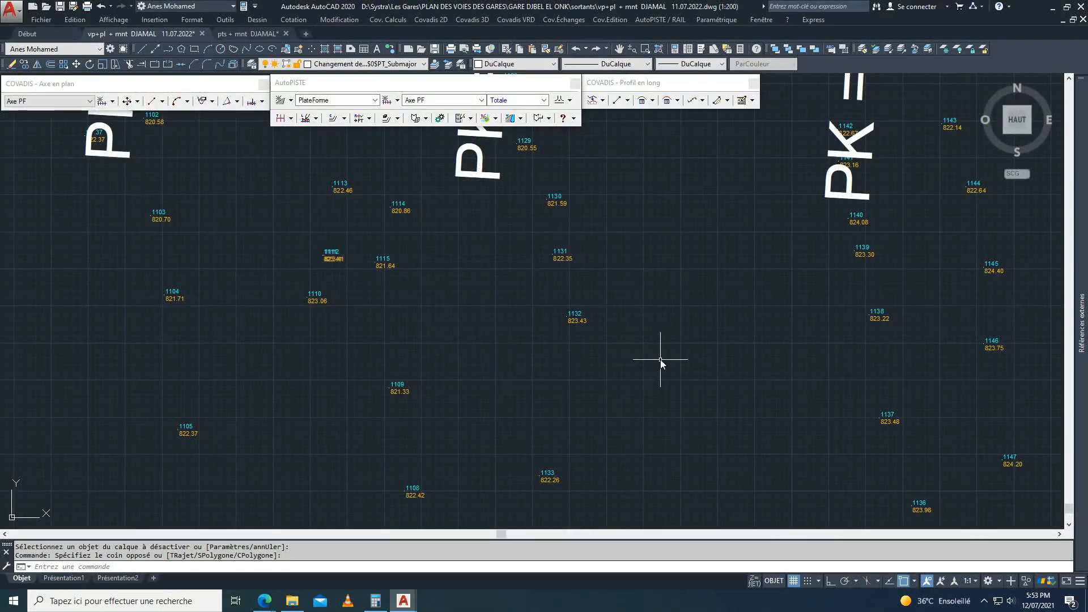
{"action": "middle_click_drag", "start_coordinate": [661, 360], "coordinate": [498, 319]}
{"action": "scroll", "coordinate": [508, 355], "scroll_direction": "down", "scroll_amount": 8}
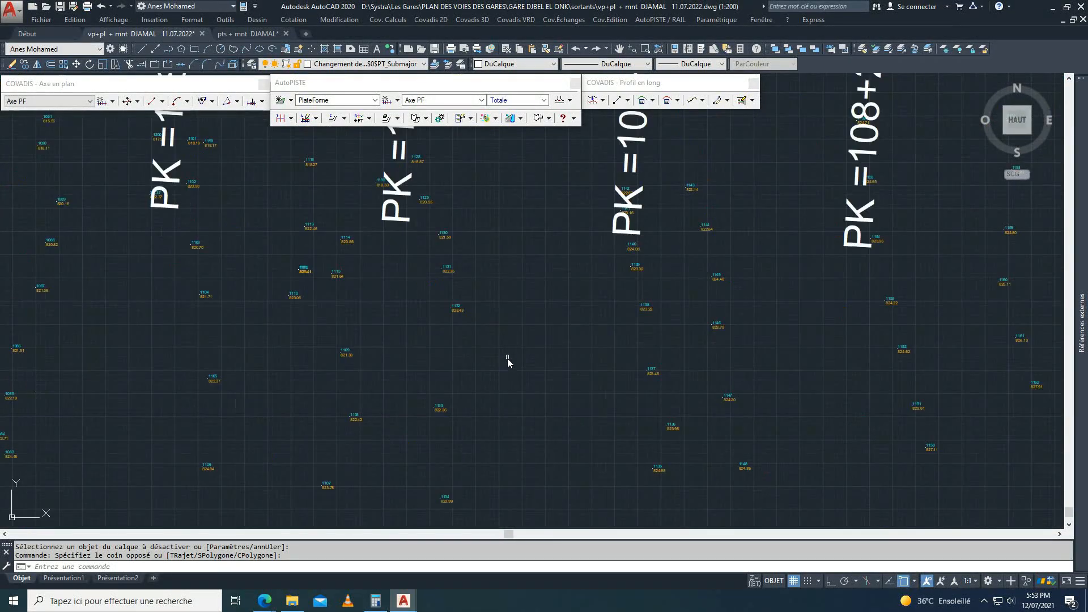
{"action": "middle_click_drag", "start_coordinate": [513, 321], "coordinate": [547, 376]}
{"action": "scroll", "coordinate": [546, 380], "scroll_direction": "down", "scroll_amount": 3}
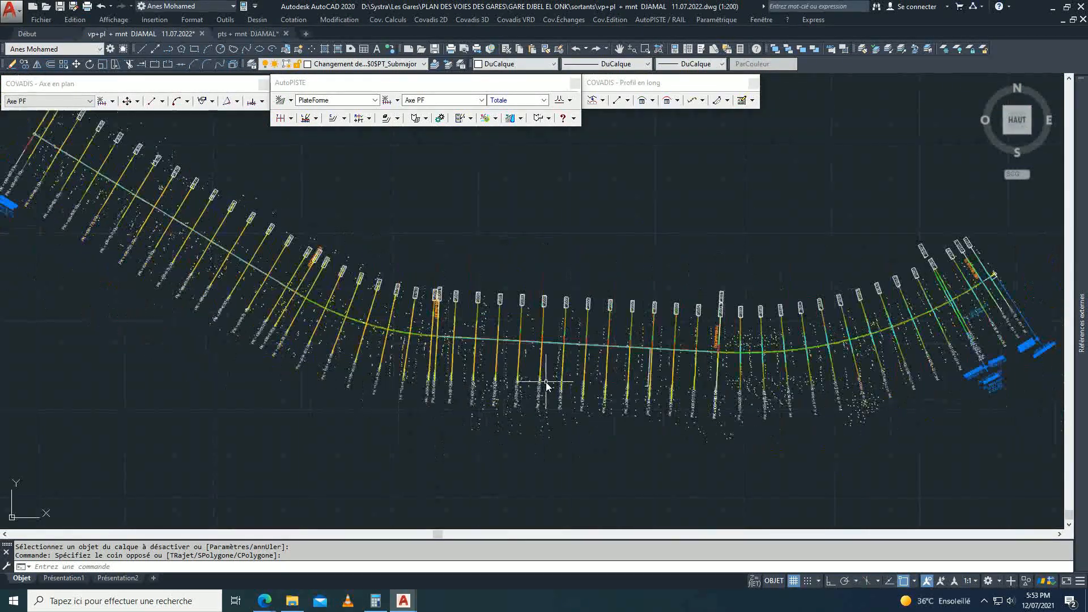
{"action": "scroll", "coordinate": [457, 303], "scroll_direction": "down", "scroll_amount": 1}
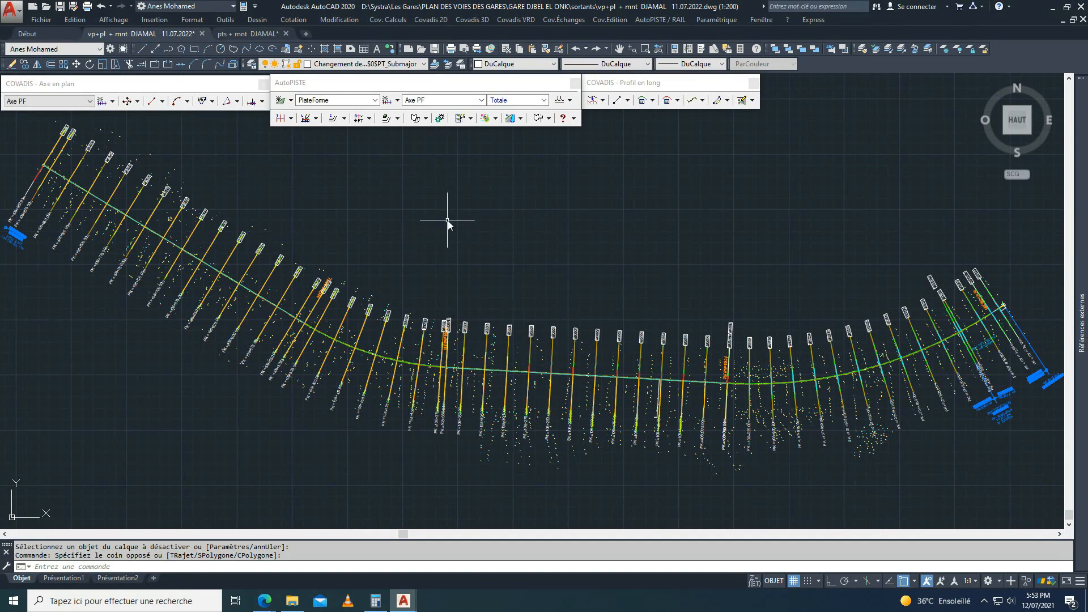
Step: Start the Covadis assistant for creating an MNT object and advance to the Source des données stage, keeping the drawing in view
{"action": "left_click", "coordinate": [482, 21]}
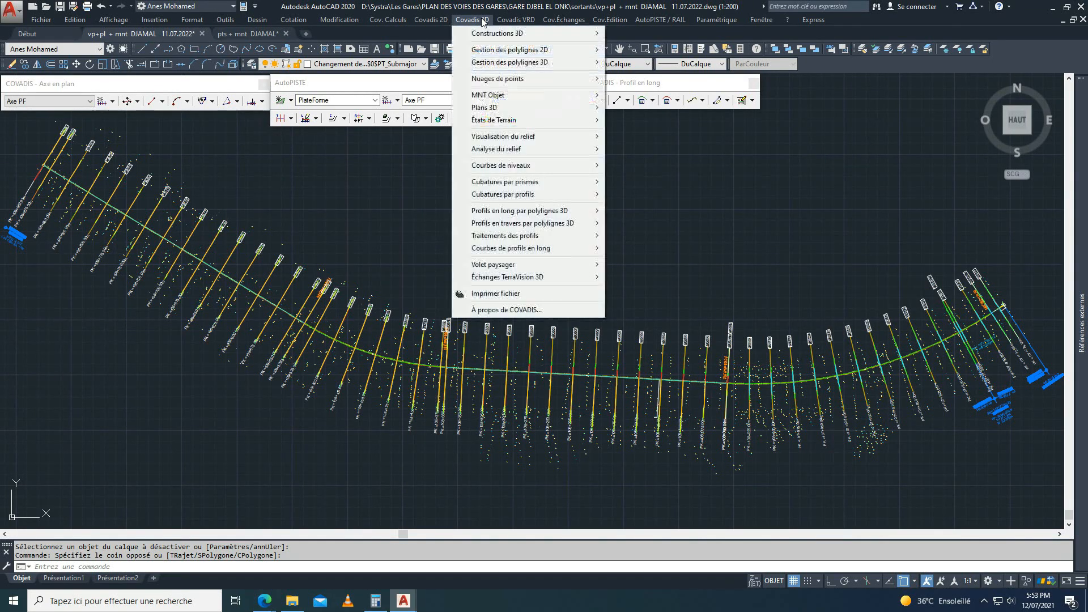
{"action": "mouse_move", "coordinate": [511, 96]}
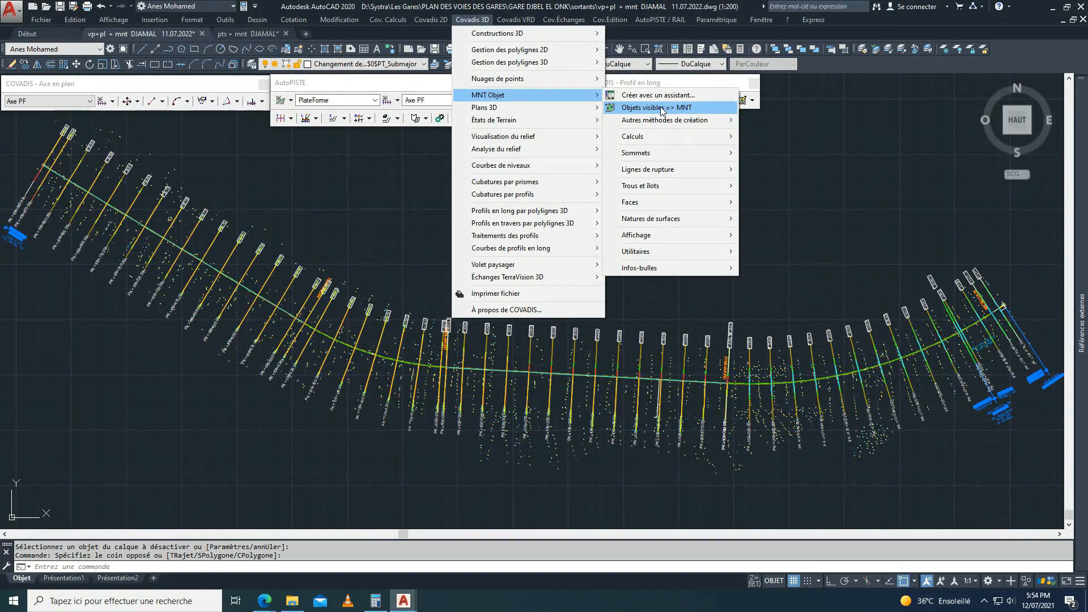
{"action": "mouse_move", "coordinate": [678, 138]}
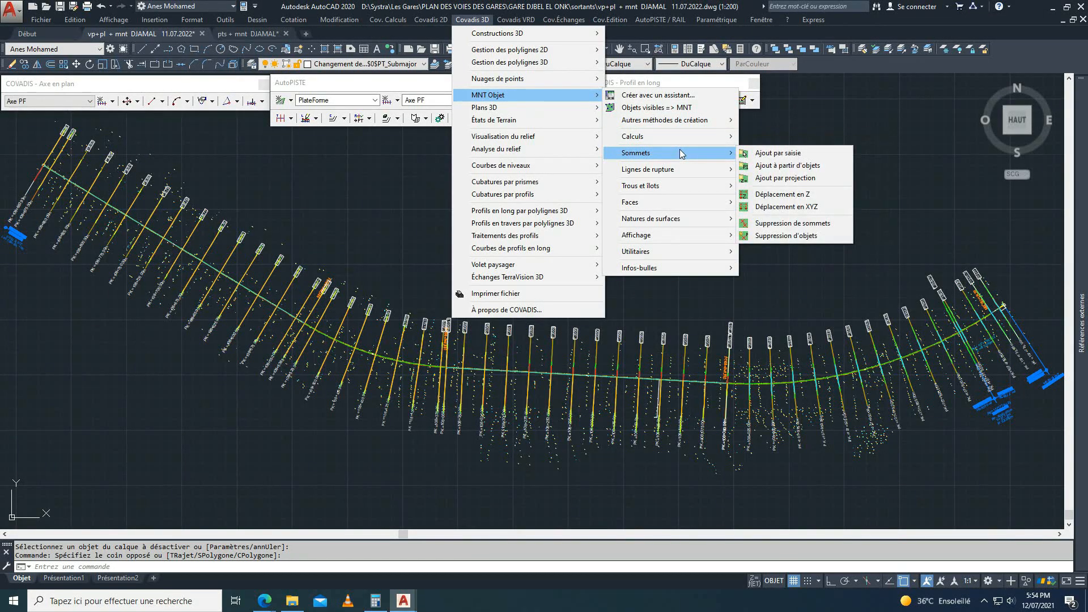
{"action": "mouse_move", "coordinate": [693, 120]}
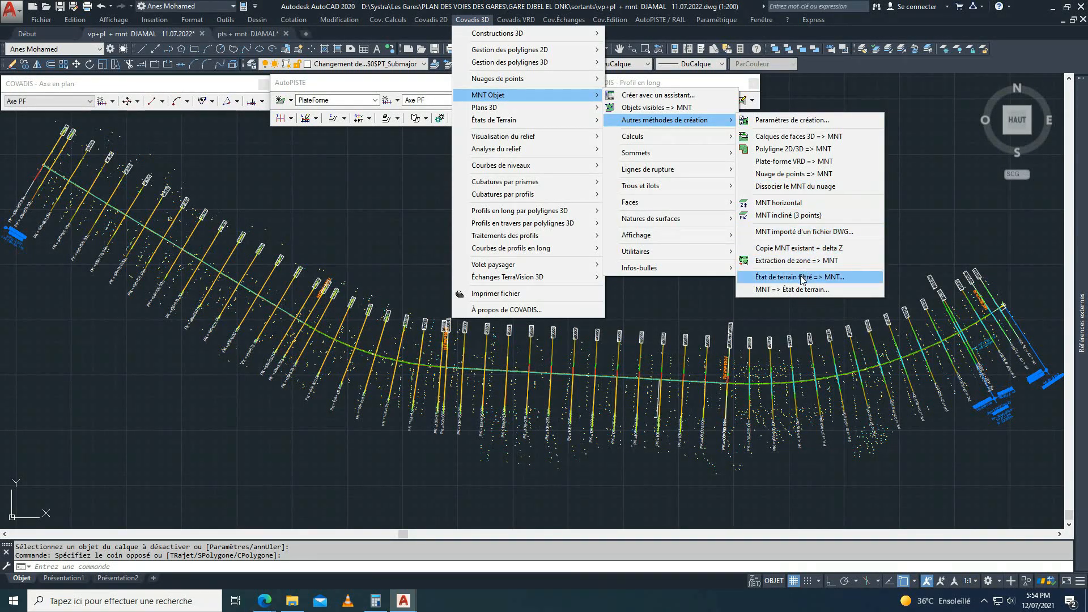
{"action": "left_click", "coordinate": [640, 100]}
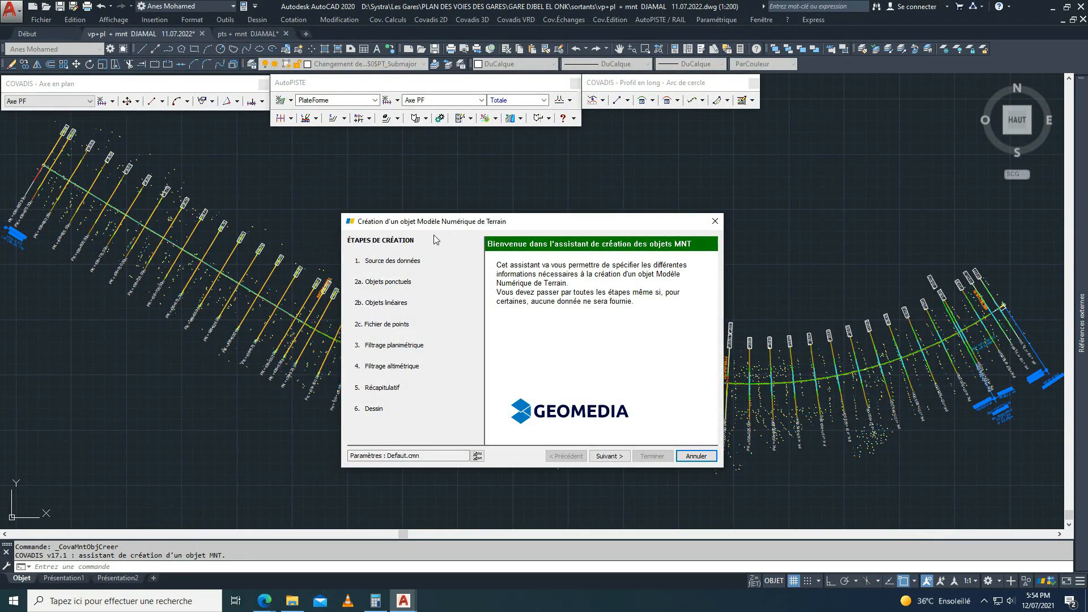
{"action": "left_click_drag", "start_coordinate": [438, 227], "coordinate": [464, 209]}
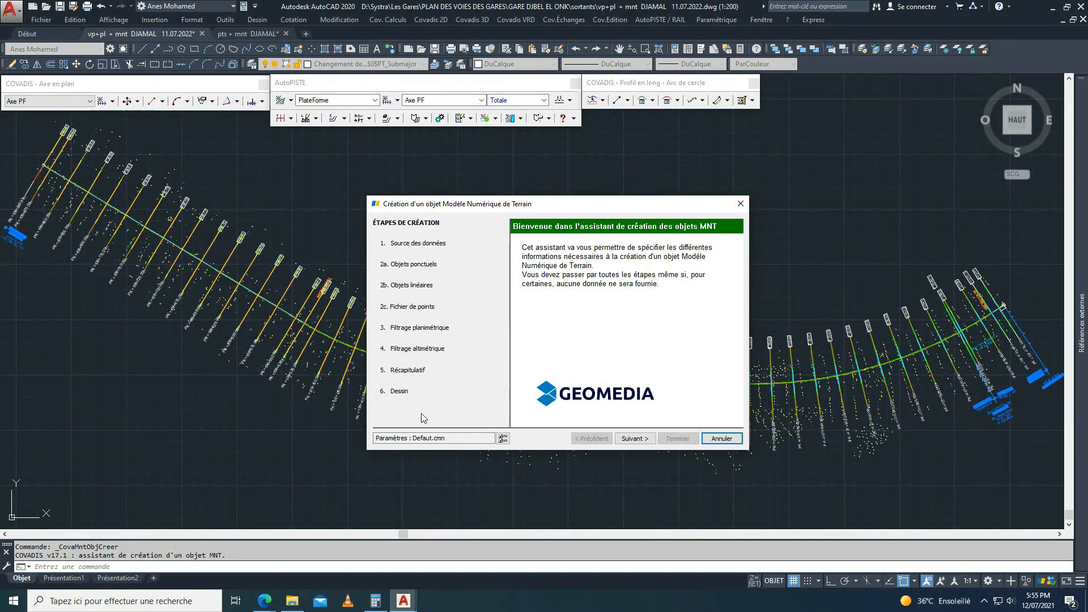
{"action": "left_click", "coordinate": [635, 439]}
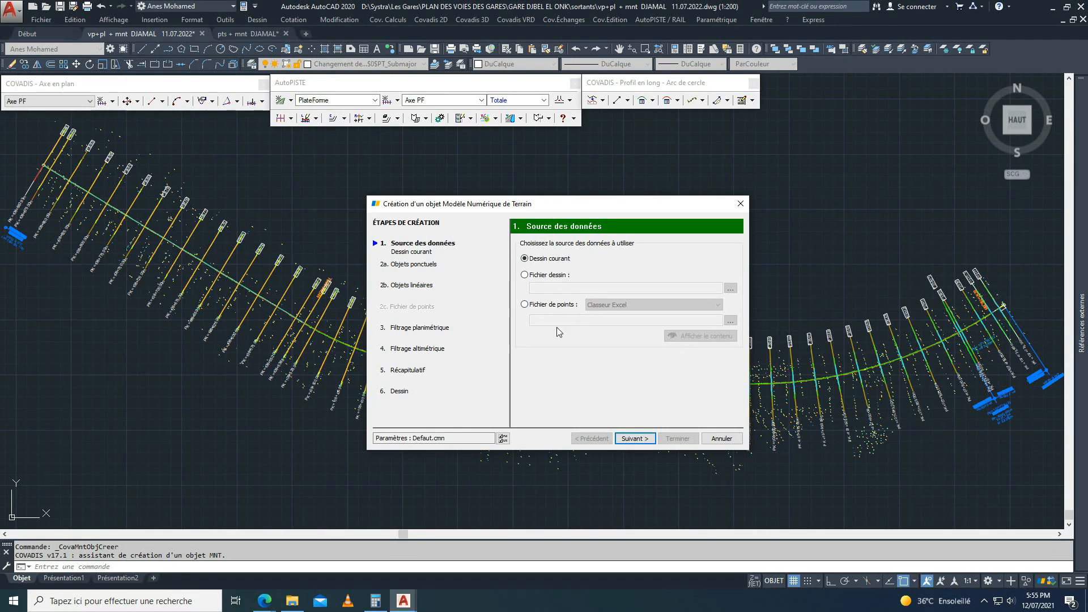
{"action": "left_click_drag", "start_coordinate": [581, 208], "coordinate": [487, 213]}
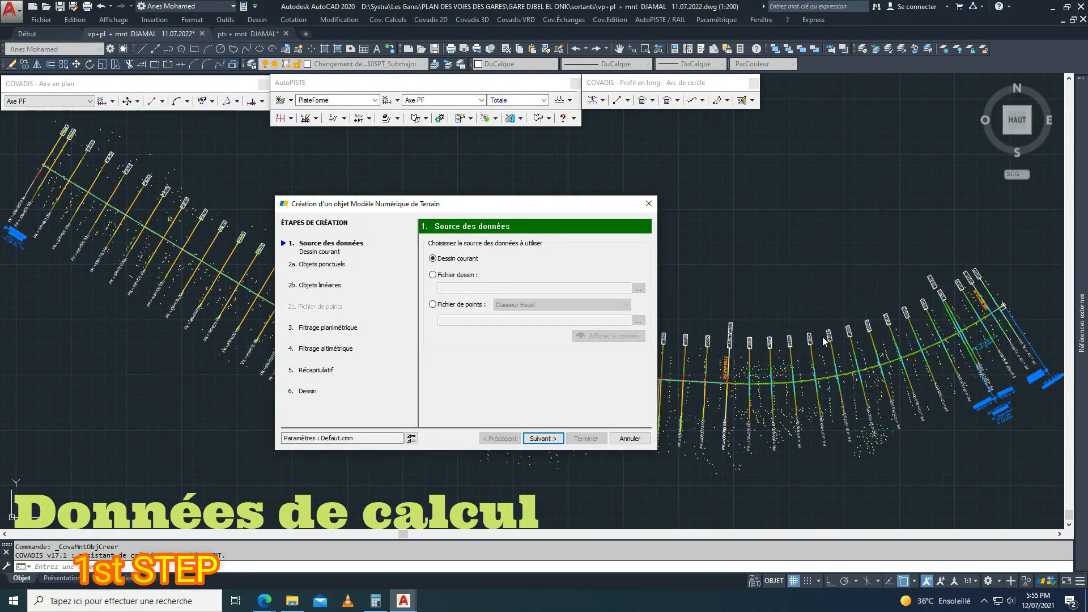
{"action": "left_click_drag", "start_coordinate": [571, 203], "coordinate": [459, 204]}
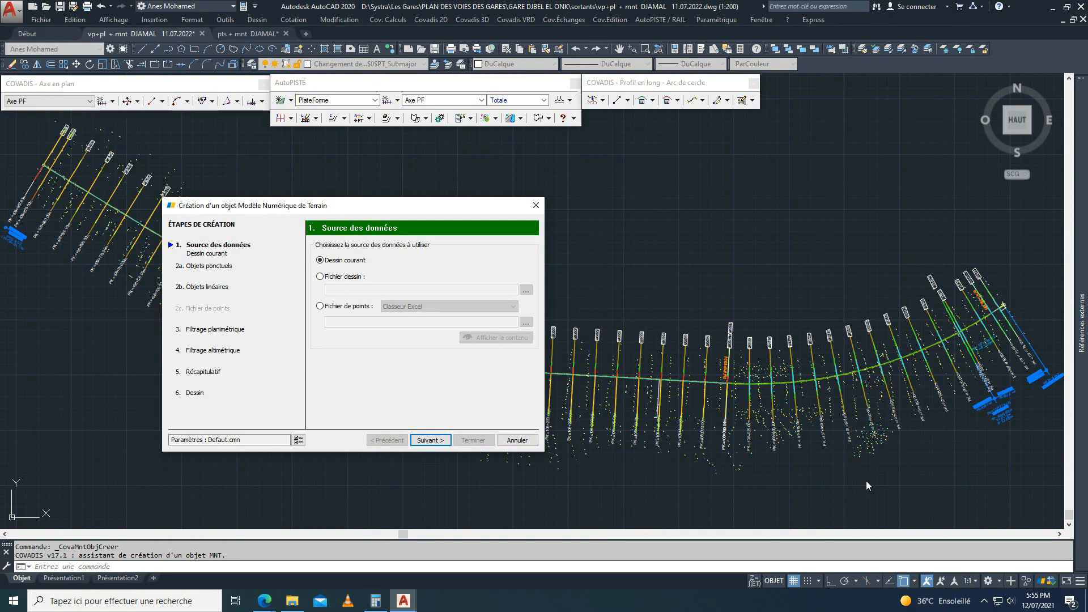
{"action": "left_click", "coordinate": [337, 278]}
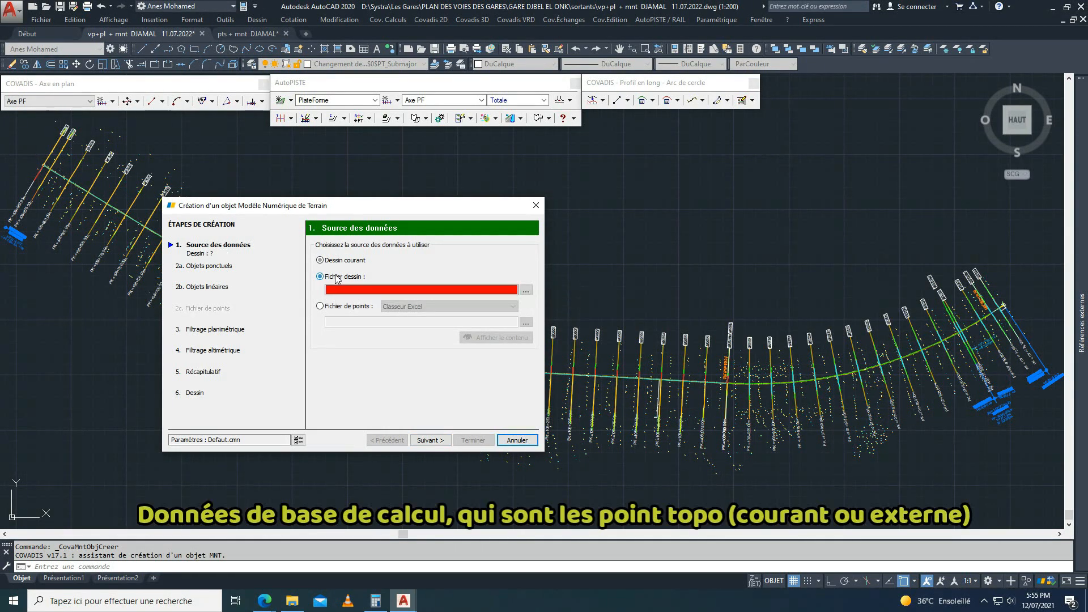
{"action": "left_click", "coordinate": [526, 291]}
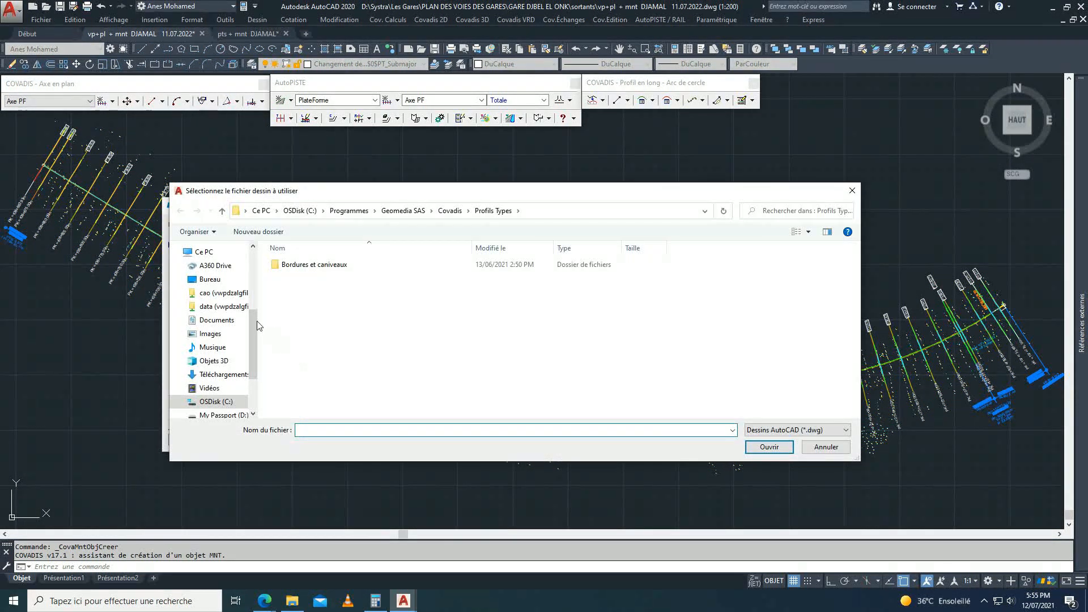
{"action": "left_click", "coordinate": [216, 320]}
{"action": "left_click", "coordinate": [314, 360]}
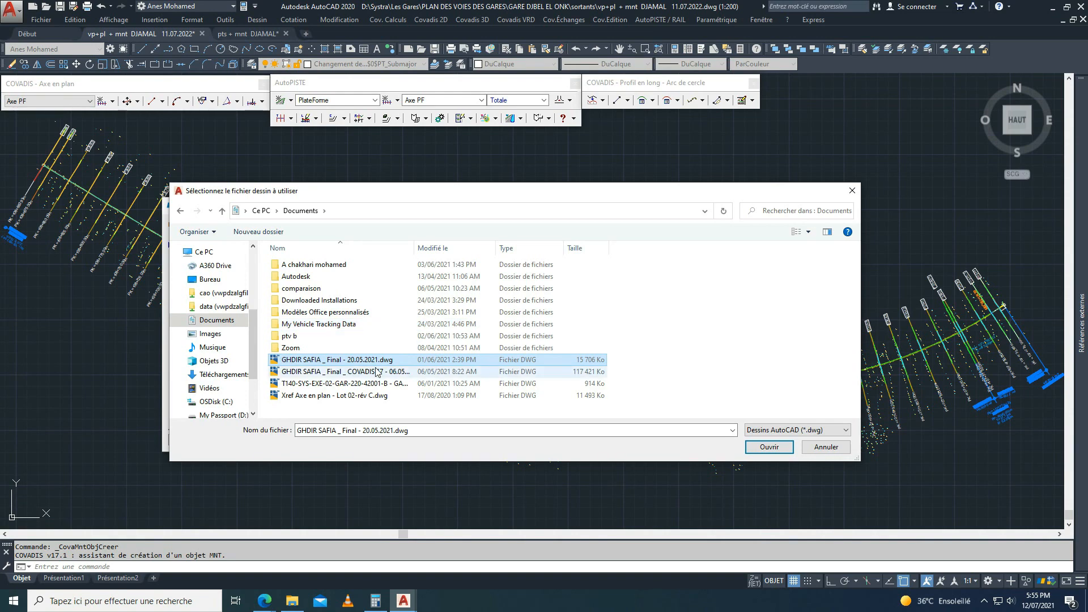
{"action": "left_click", "coordinate": [821, 447]}
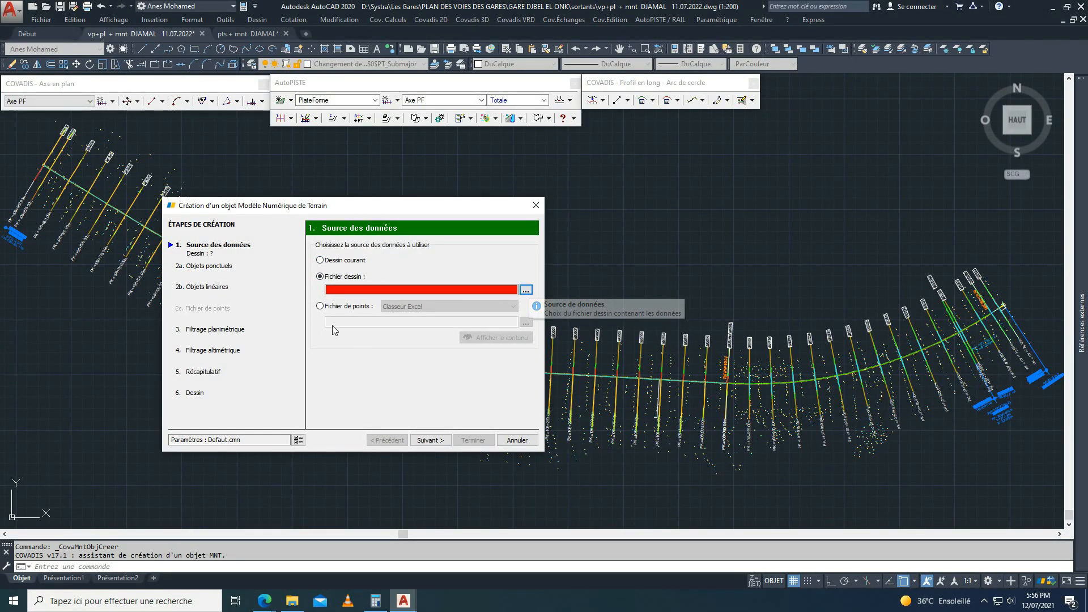
Step: Switch the data source to a points file with the Classeur Excel format
{"action": "left_click", "coordinate": [321, 308]}
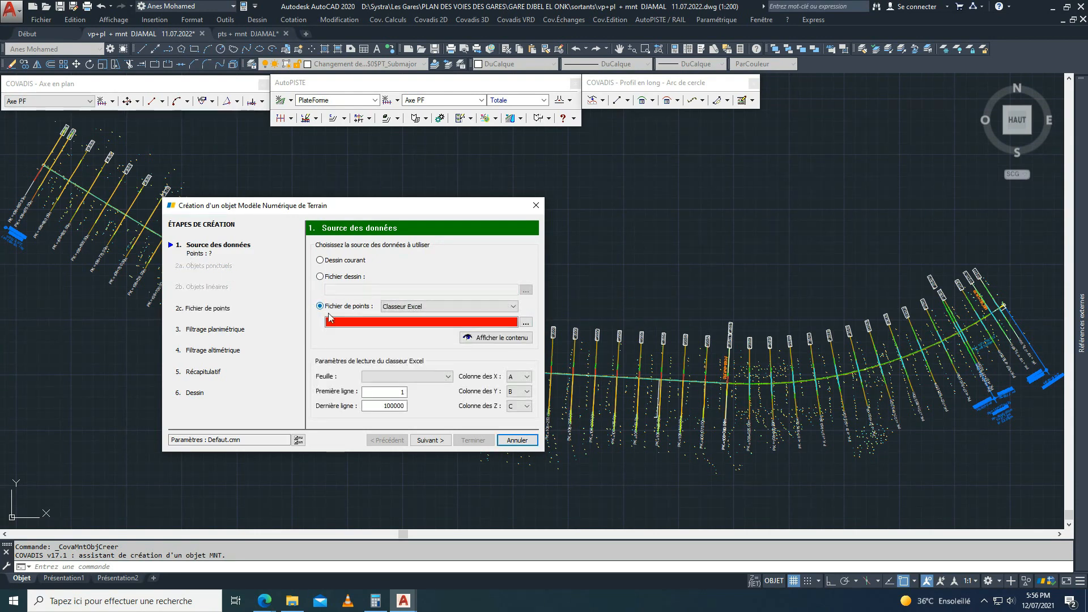
{"action": "left_click", "coordinate": [515, 305]}
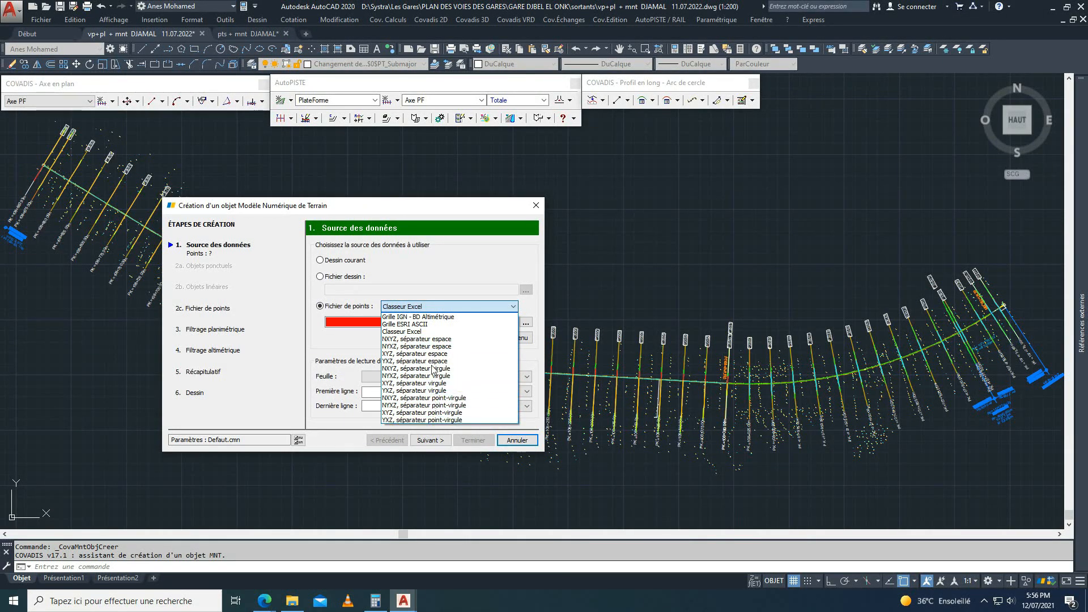
{"action": "left_click", "coordinate": [422, 332]}
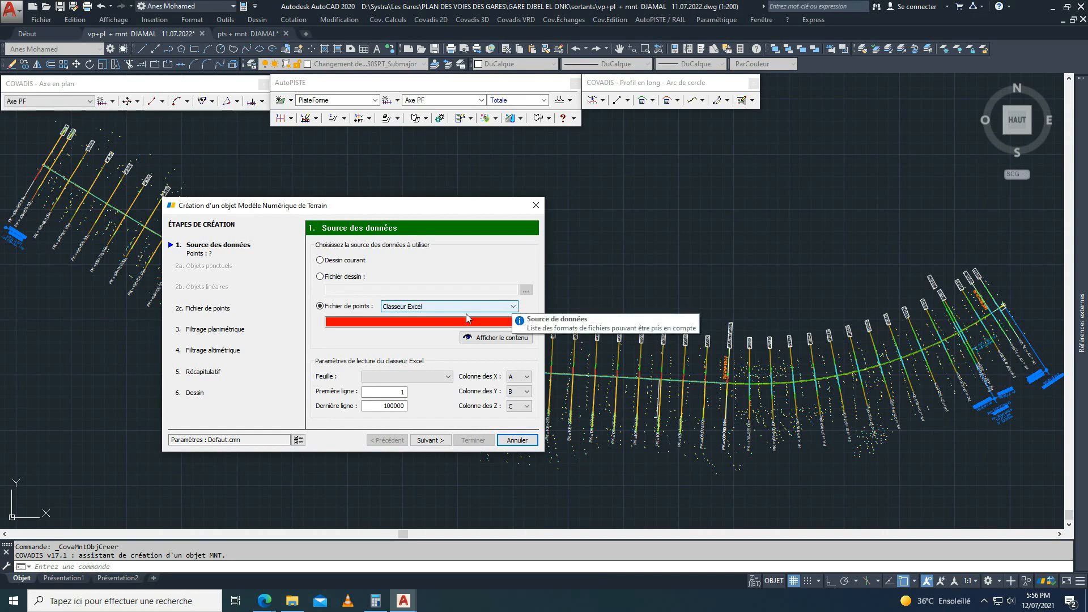
Step: Try the "XYZ, séparateur espace" points format with its file selection and content preview, and return the format to Classeur Excel
{"action": "left_click", "coordinate": [418, 308]}
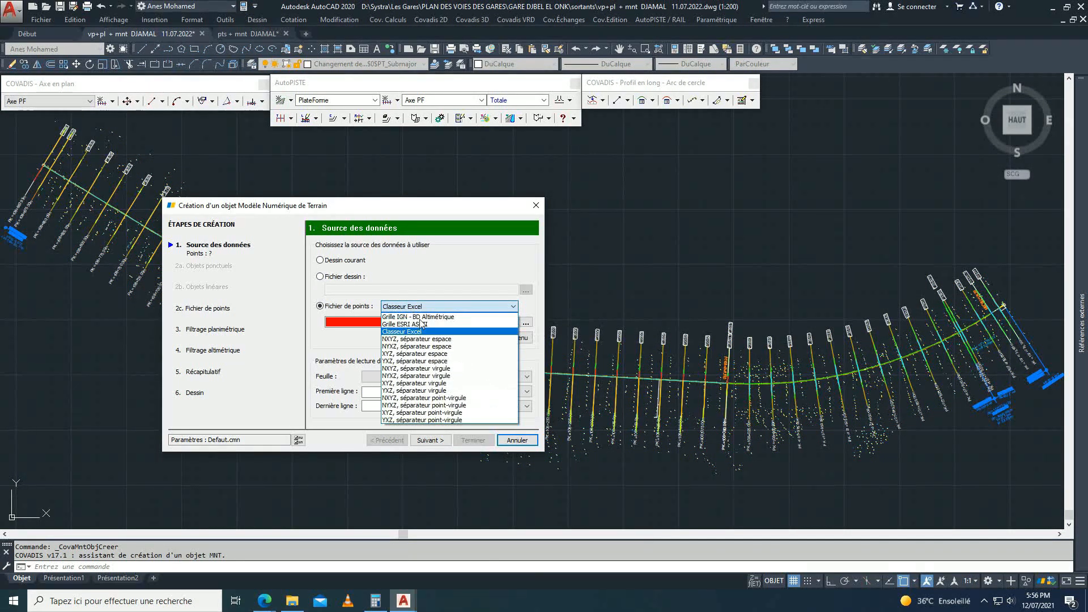
{"action": "left_click", "coordinate": [451, 354]}
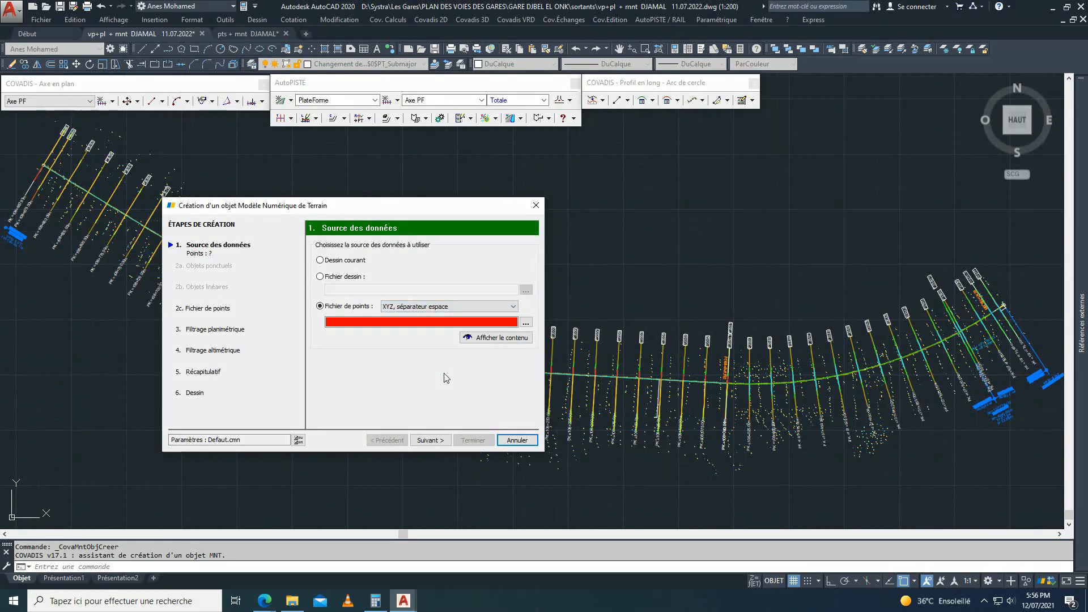
{"action": "left_click", "coordinate": [527, 322]}
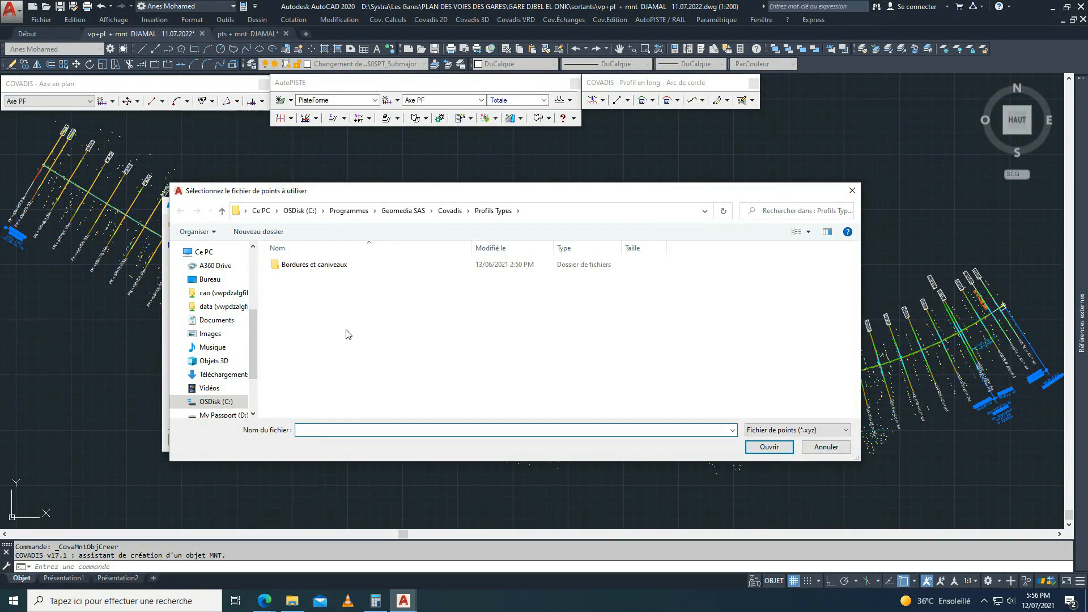
{"action": "left_click", "coordinate": [816, 448]}
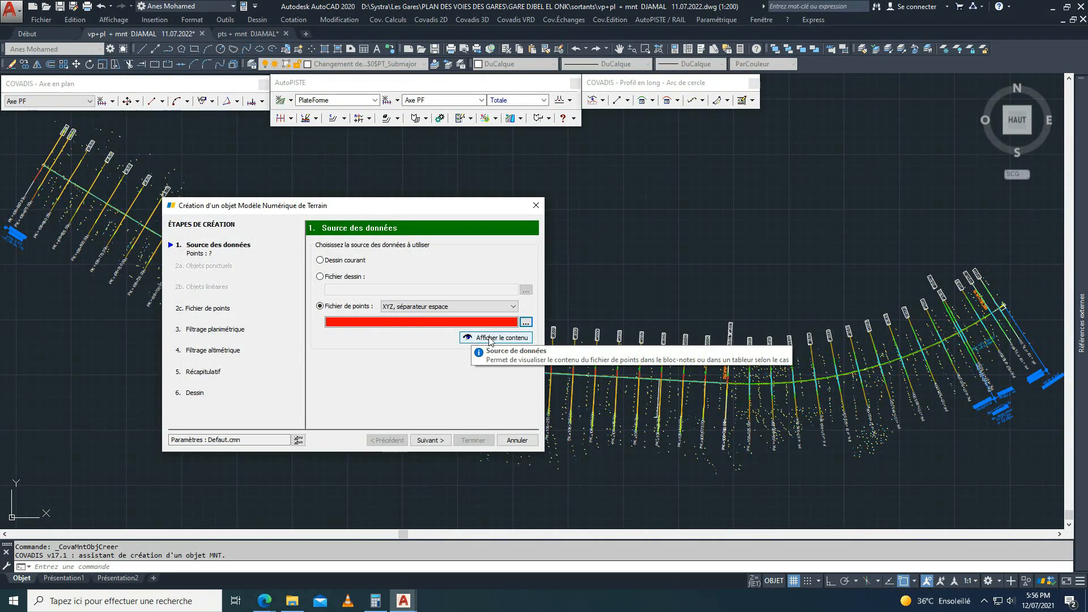
{"action": "left_click", "coordinate": [510, 340]}
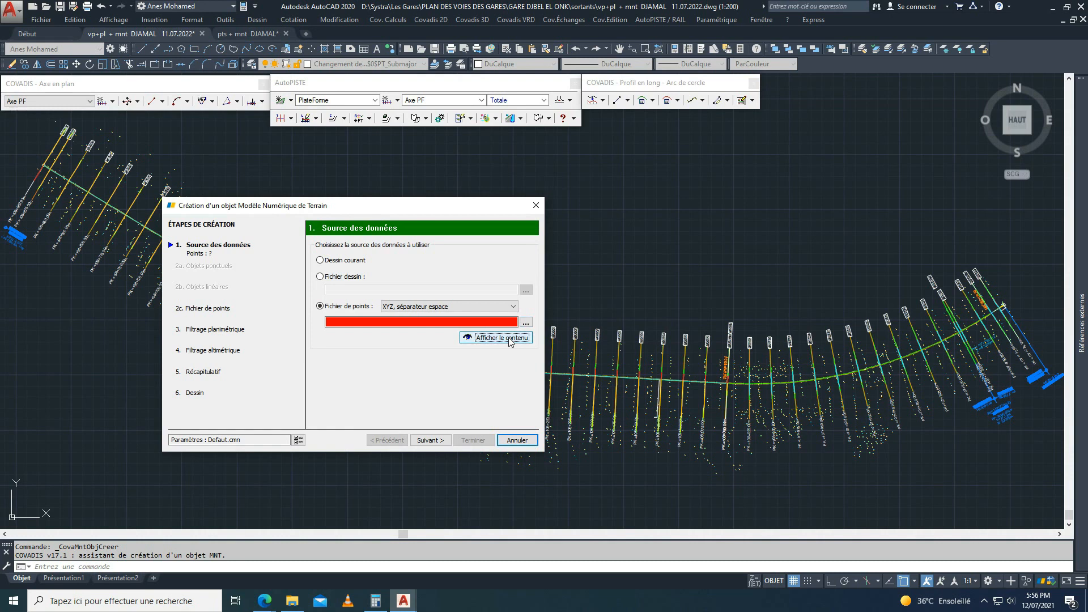
{"action": "left_click", "coordinate": [429, 307]}
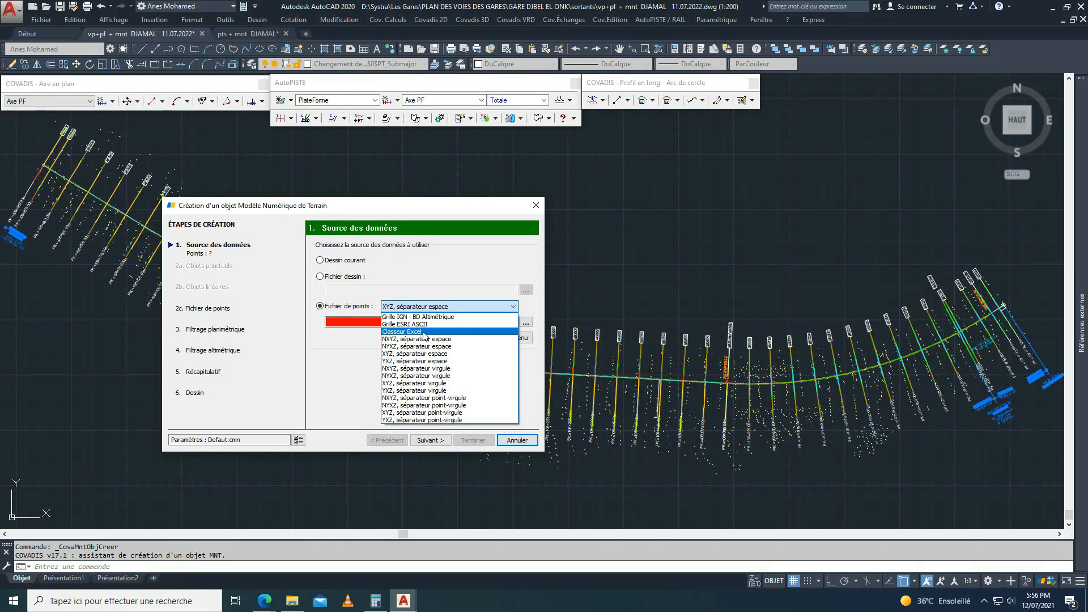
{"action": "left_click", "coordinate": [425, 332]}
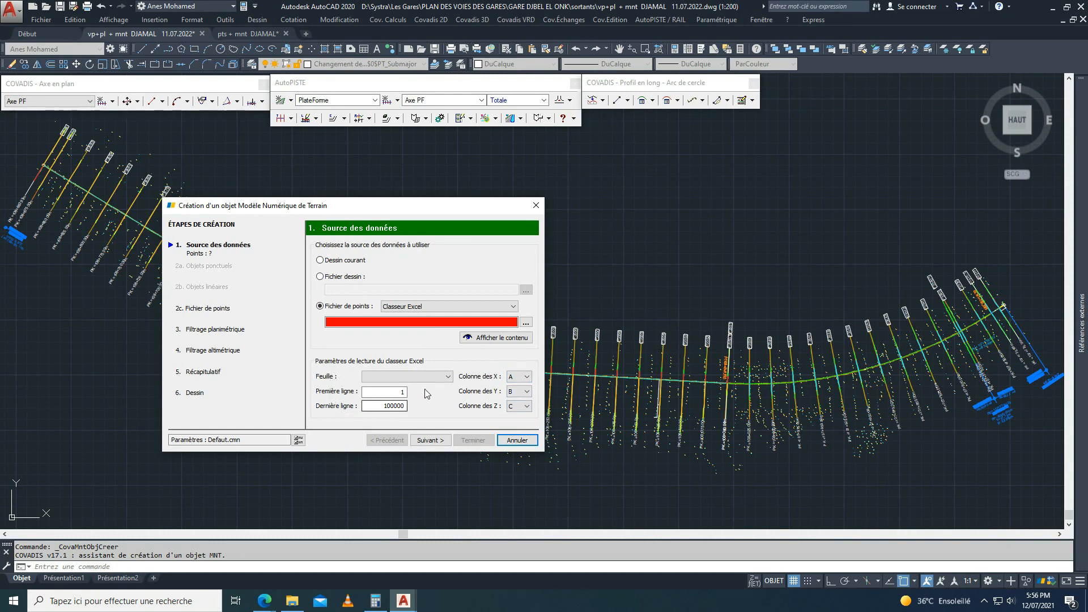
Step: Create a blank workbook in Excel, place its window beside the MNT assistant, and open the assistant's list of worksheets
{"action": "left_click", "coordinate": [440, 378]}
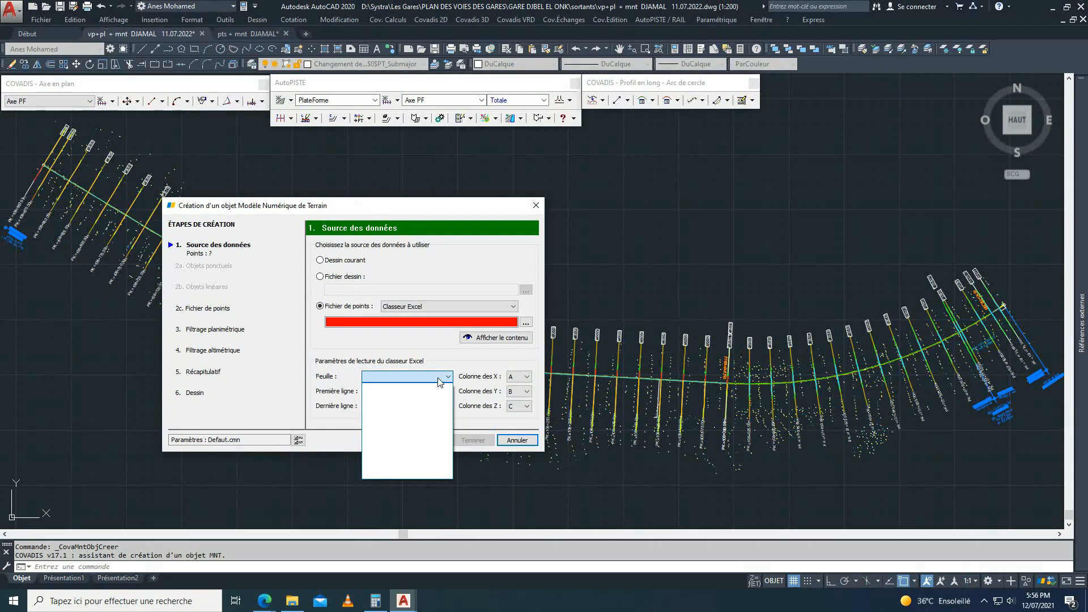
{"action": "left_click", "coordinate": [15, 601]}
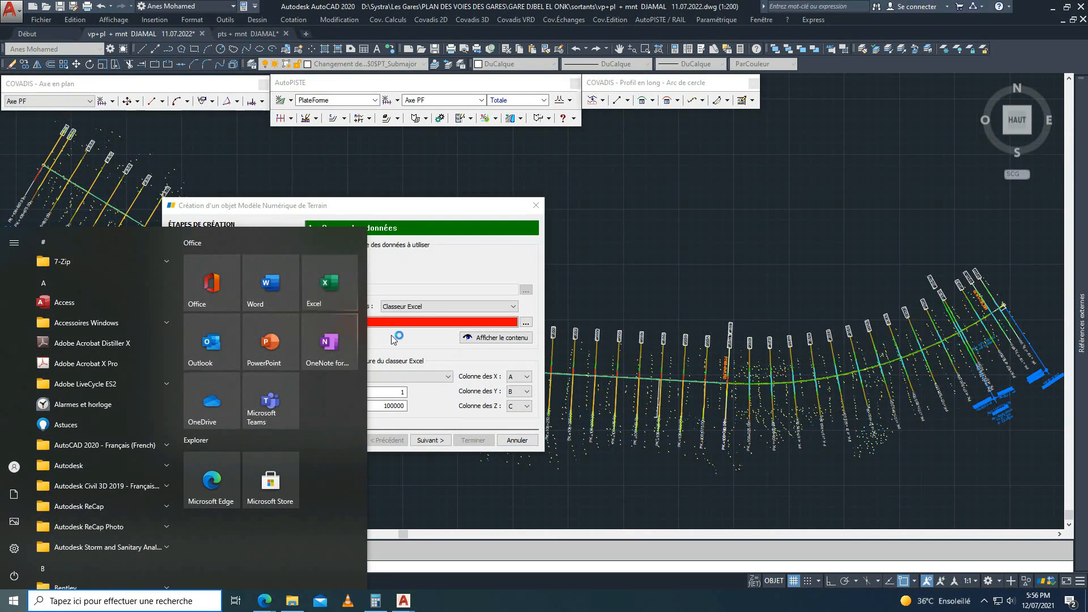
{"action": "left_click", "coordinate": [624, 402]}
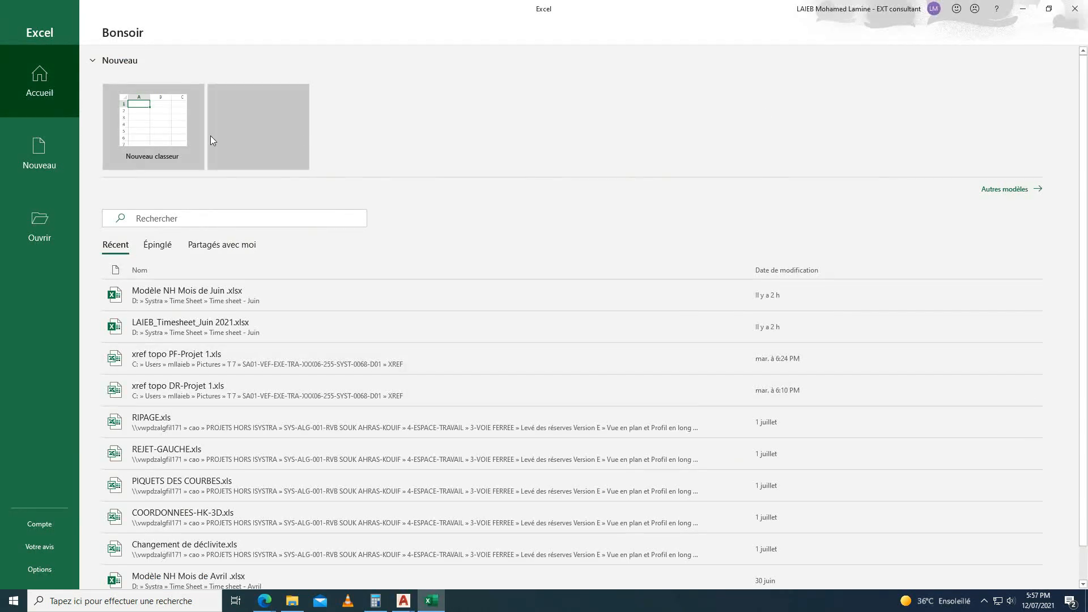
{"action": "left_click", "coordinate": [153, 132]}
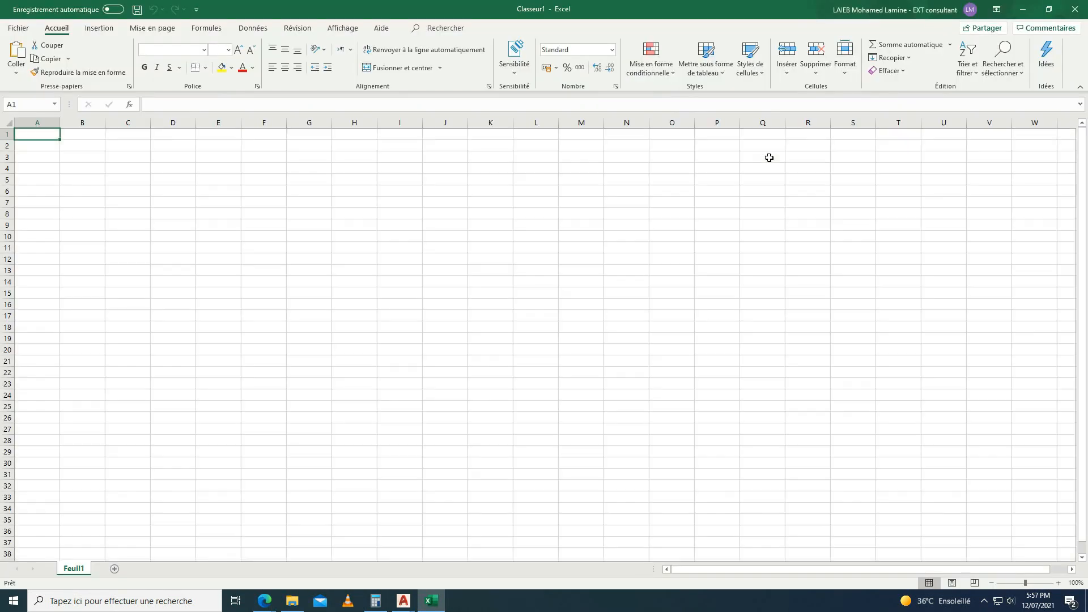
{"action": "left_click", "coordinate": [768, 157]}
{"action": "left_click", "coordinate": [1048, 9]}
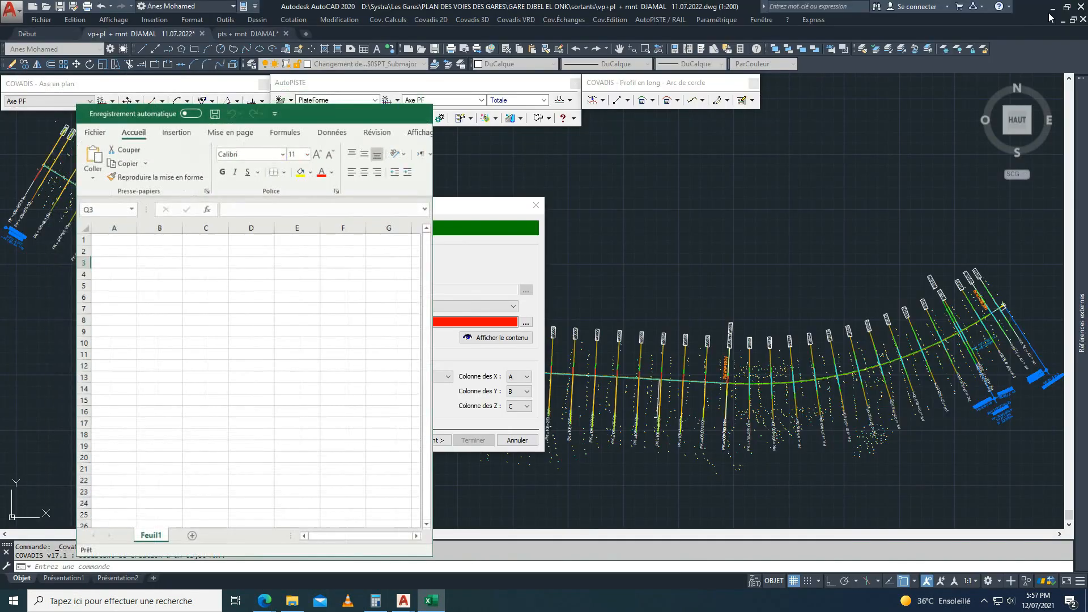
{"action": "left_click_drag", "start_coordinate": [238, 119], "coordinate": [708, 52]}
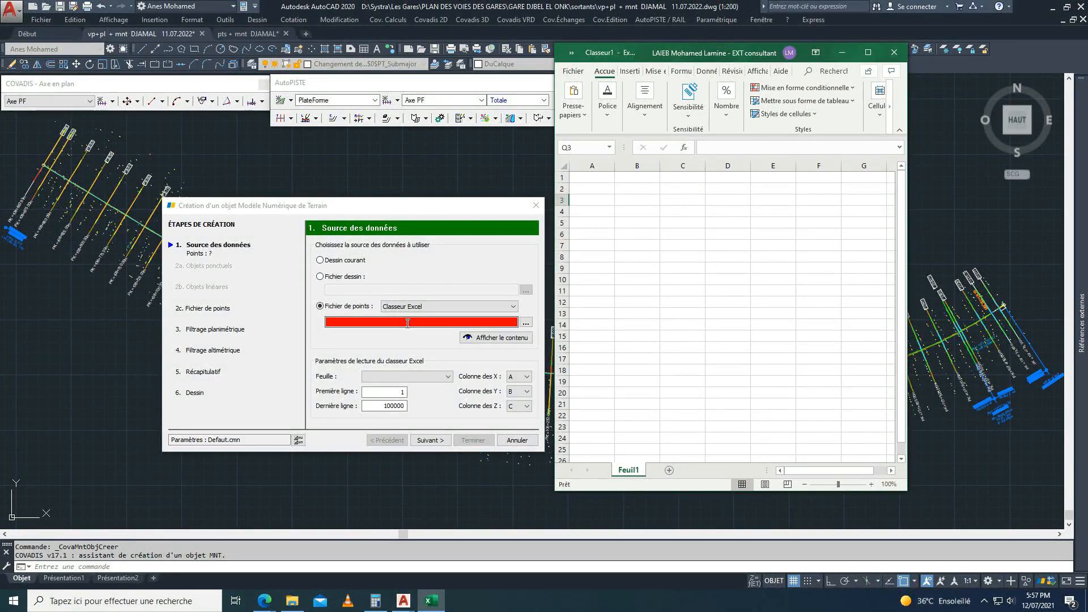
{"action": "left_click", "coordinate": [437, 376]}
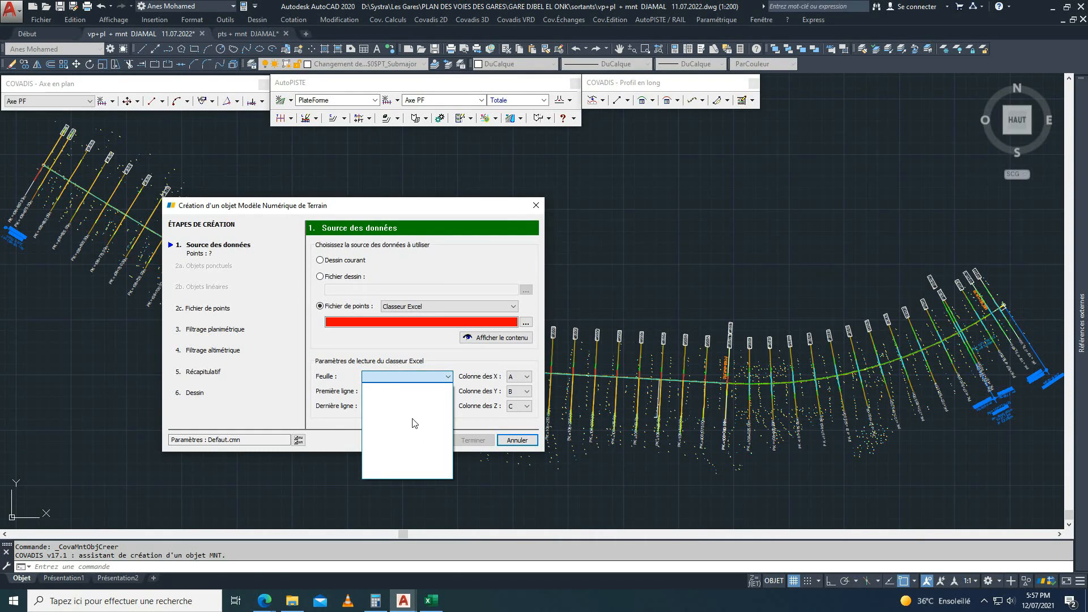
Step: Set the last row to read from the Excel workbook (Dernière ligne) to 200 in the MNT assistant
{"action": "left_click", "coordinate": [447, 377]}
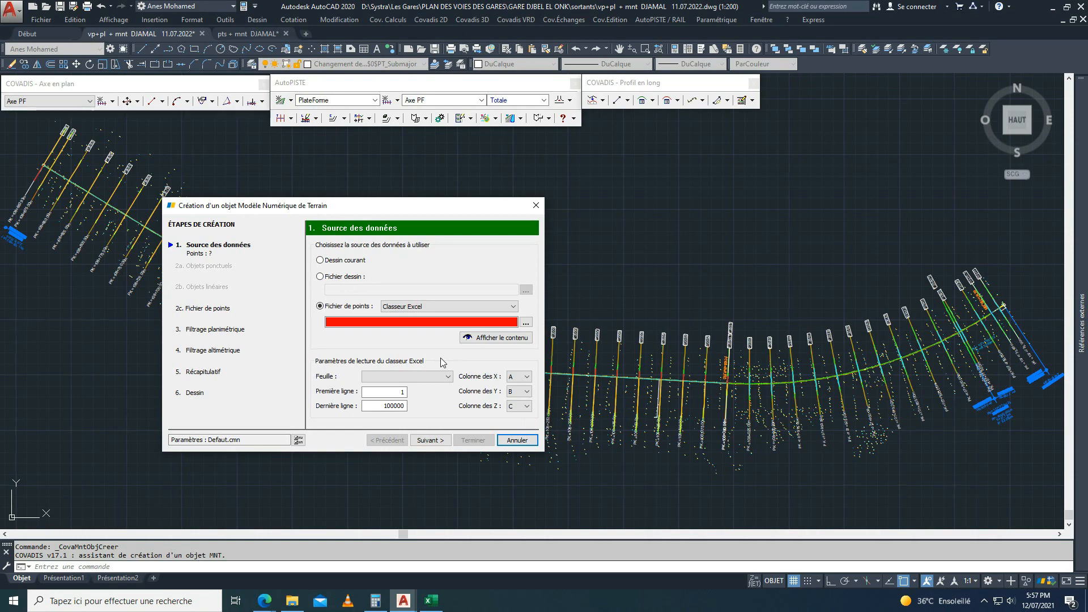
{"action": "double_click", "coordinate": [401, 392]}
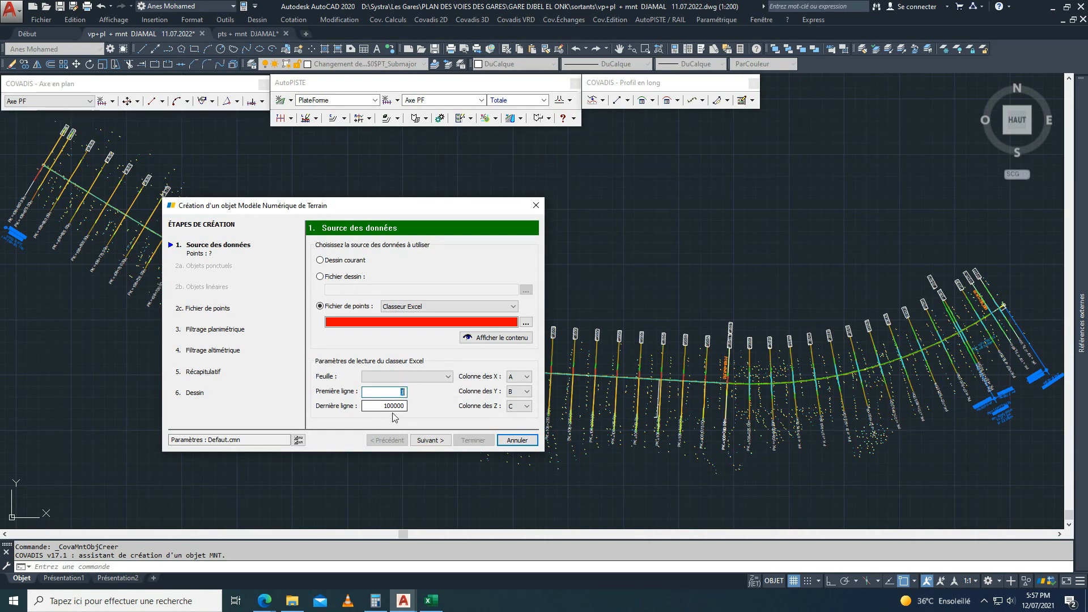
{"action": "left_click", "coordinate": [431, 601]}
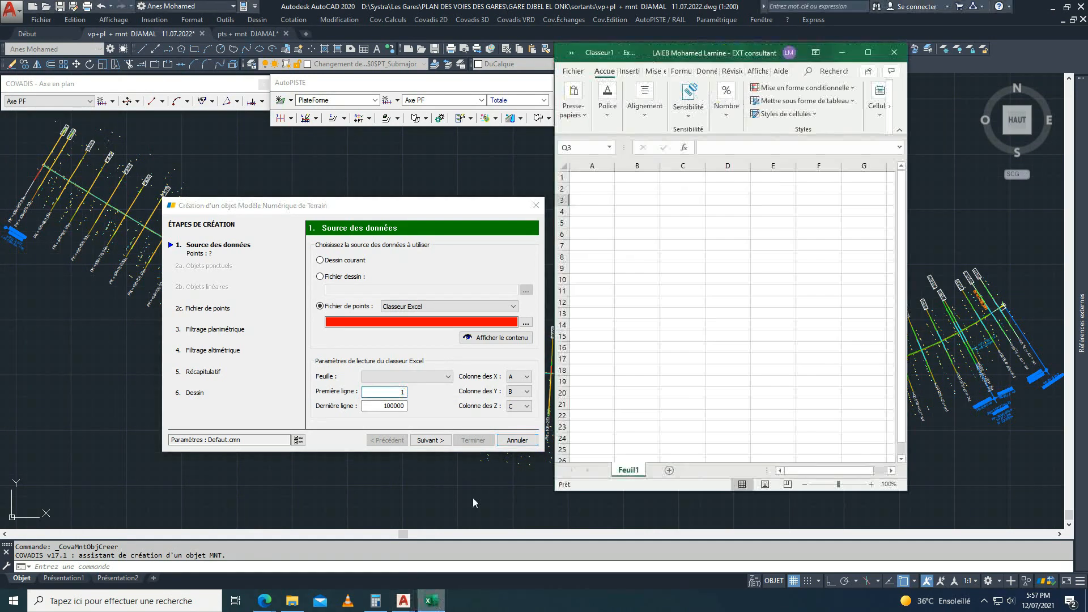
{"action": "left_click", "coordinate": [560, 178]}
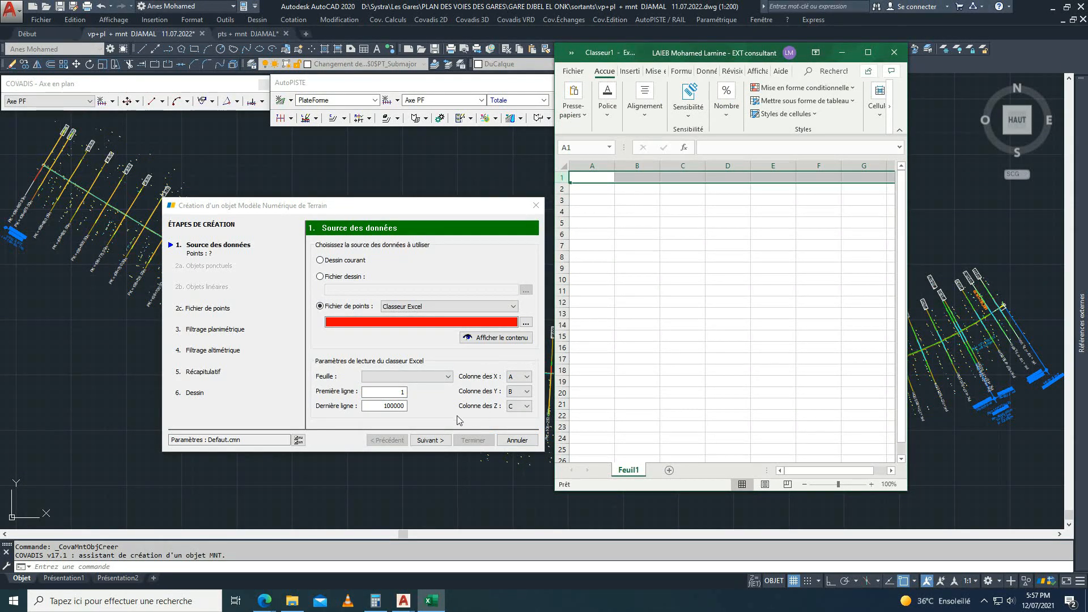
{"action": "double_click", "coordinate": [398, 407]}
{"action": "type", "text": "200"}
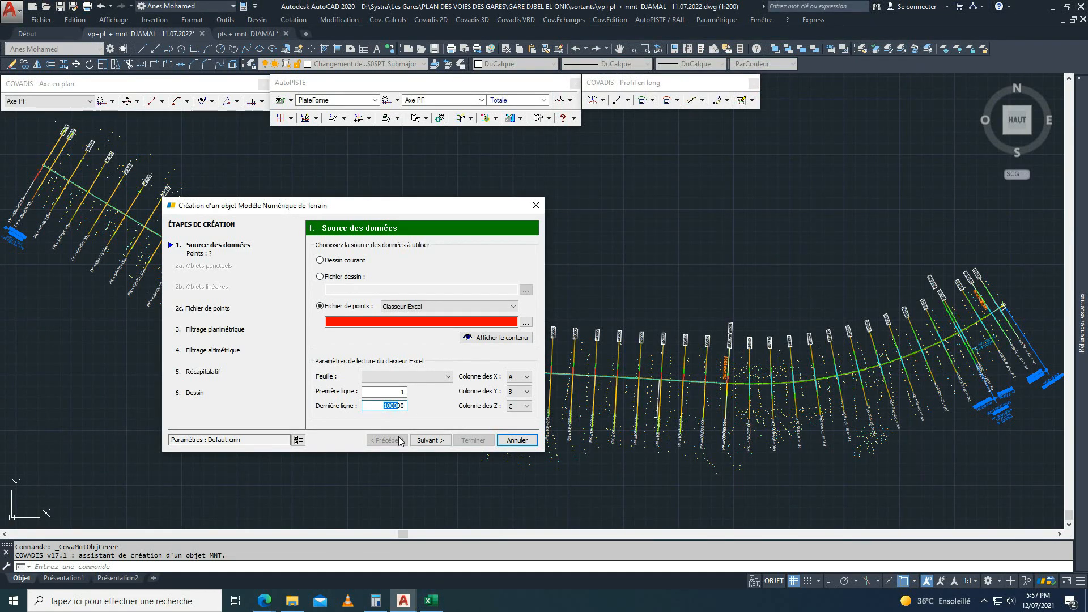
{"action": "left_click", "coordinate": [383, 393]}
{"action": "left_click_drag", "start_coordinate": [385, 407], "coordinate": [405, 407]}
Step: Highlight columns A, B and C of the Excel sheet in turn to compare them with the assistant's X, Y and Z column settings
{"action": "left_click", "coordinate": [431, 600]}
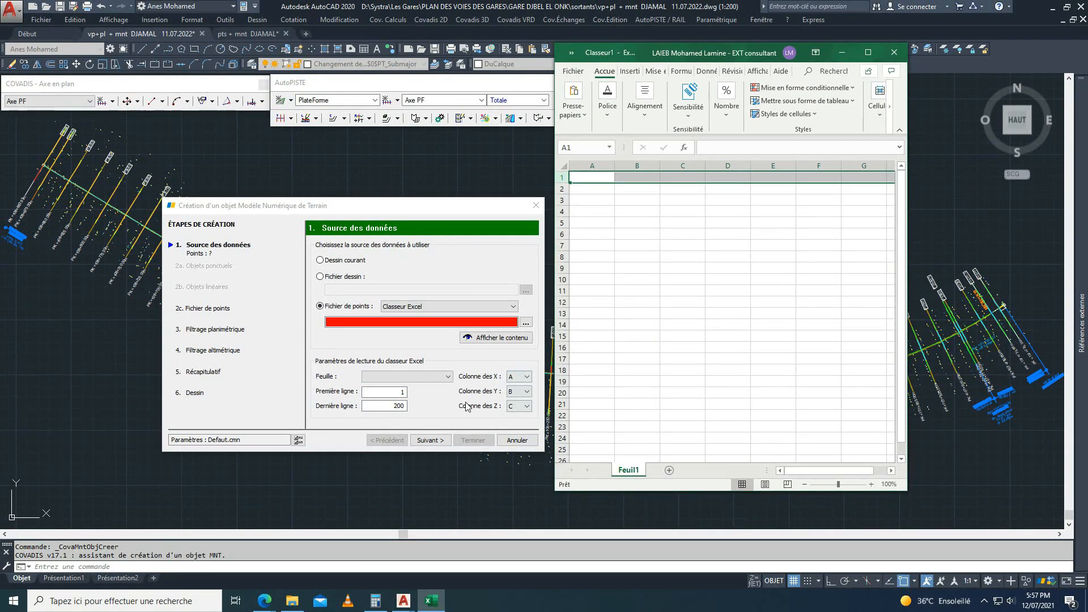
{"action": "left_click", "coordinate": [591, 166]}
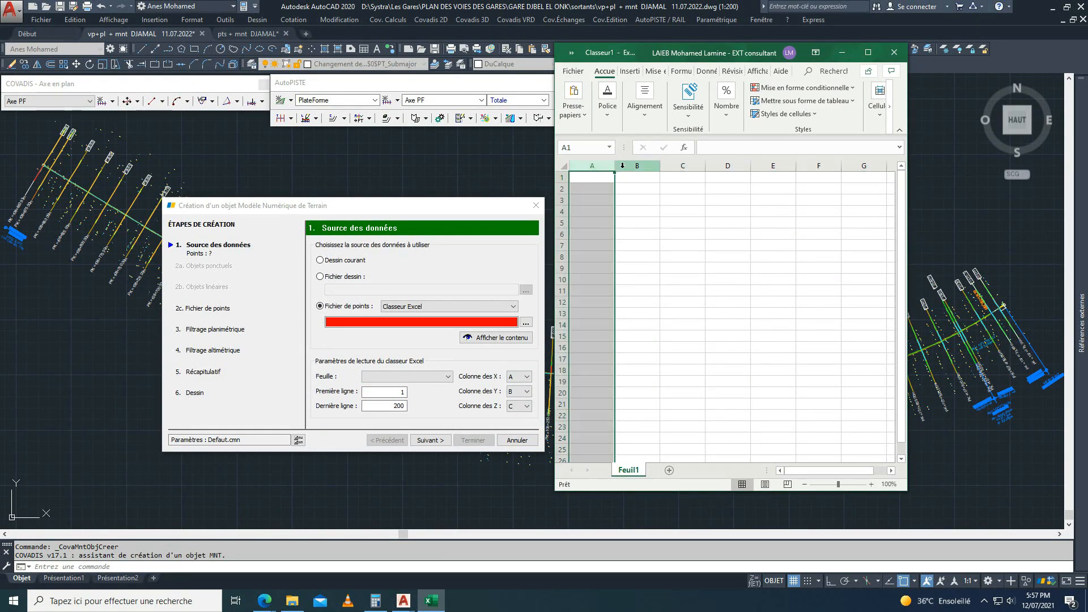
{"action": "left_click", "coordinate": [651, 166]}
{"action": "left_click", "coordinate": [683, 165]}
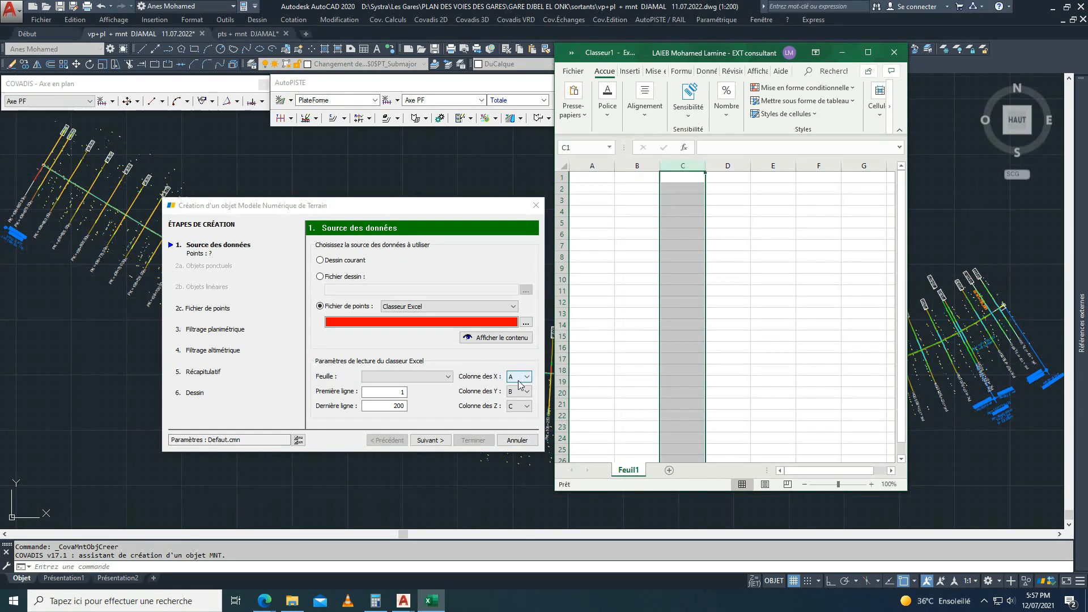
{"action": "left_click", "coordinate": [469, 381]}
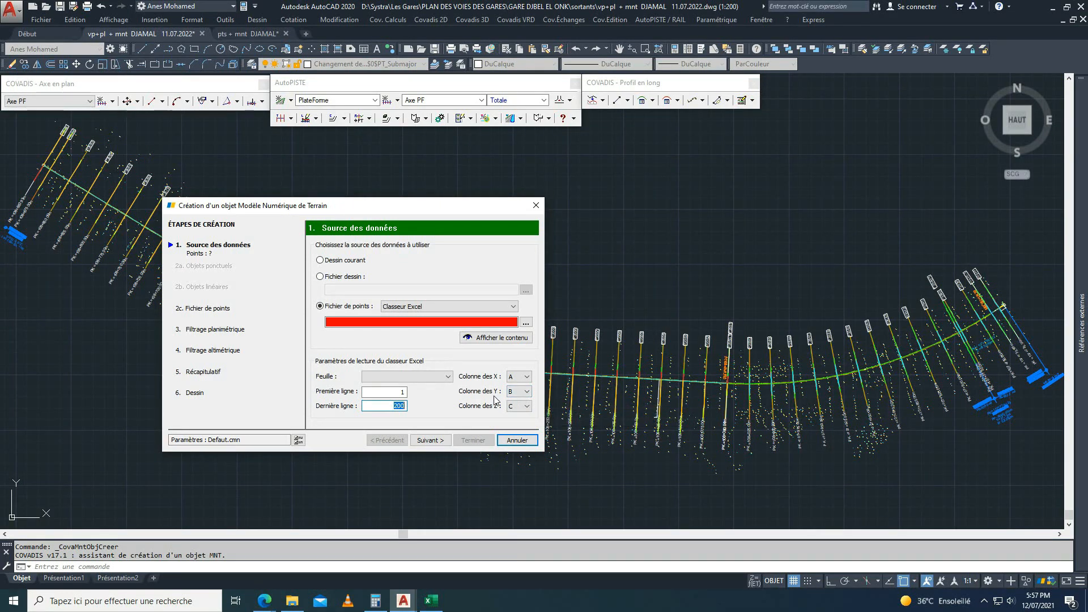
Step: Enter the headers x, y and z in cells A1, B1 and C1 of the Excel sheet
{"action": "left_click", "coordinate": [431, 601]}
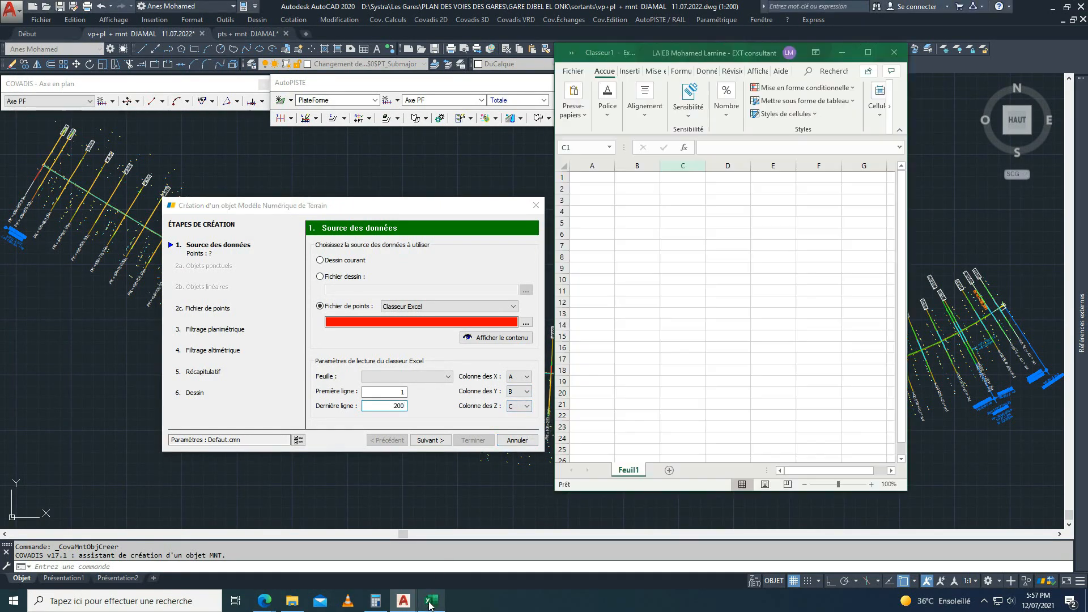
{"action": "double_click", "coordinate": [596, 178]}
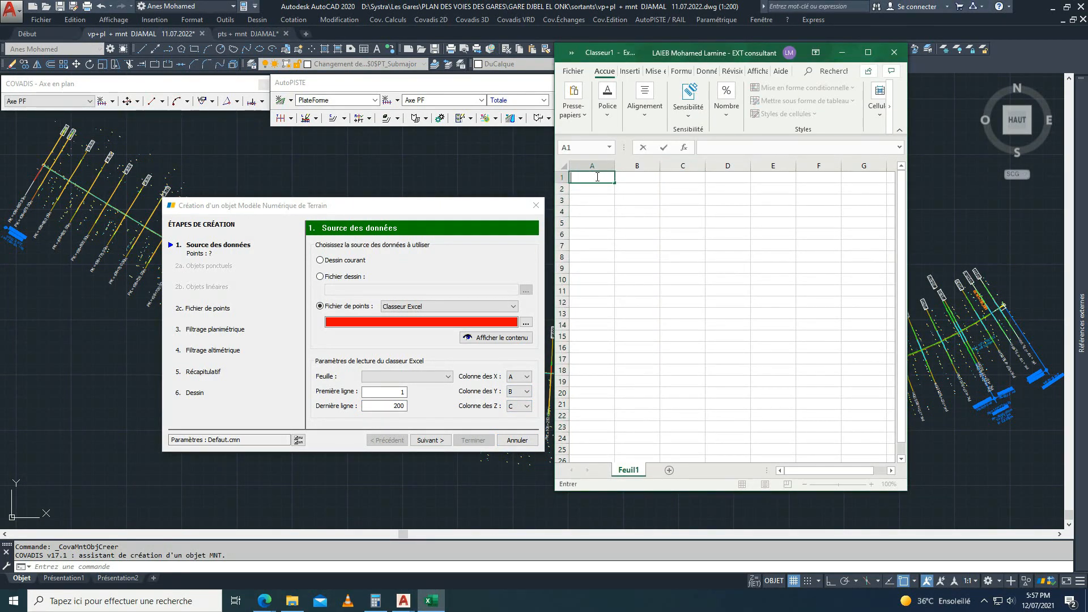
{"action": "double_click", "coordinate": [641, 177]}
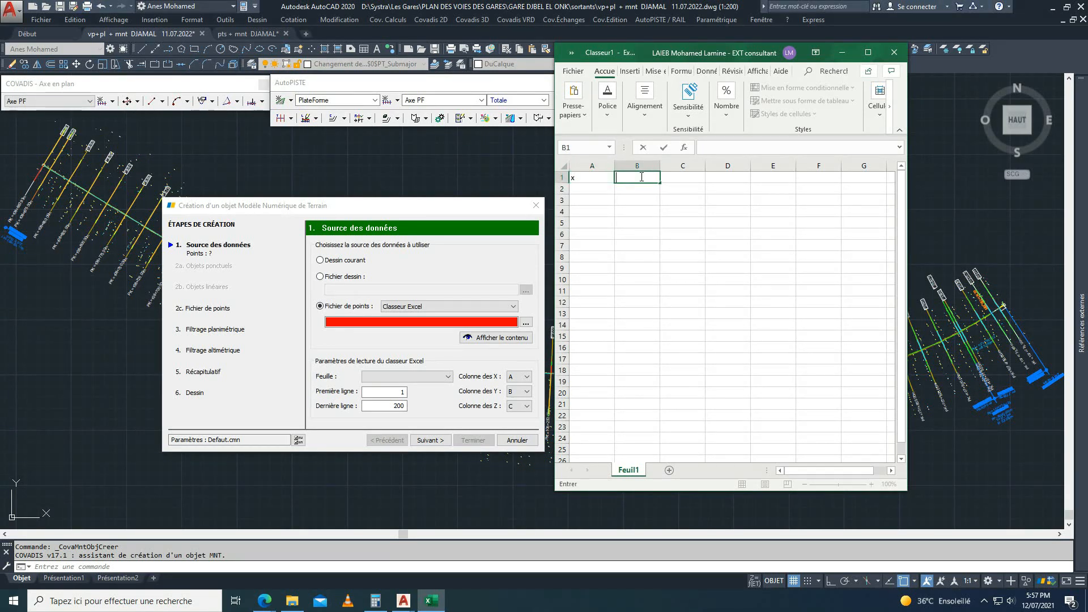
{"action": "double_click", "coordinate": [671, 178]}
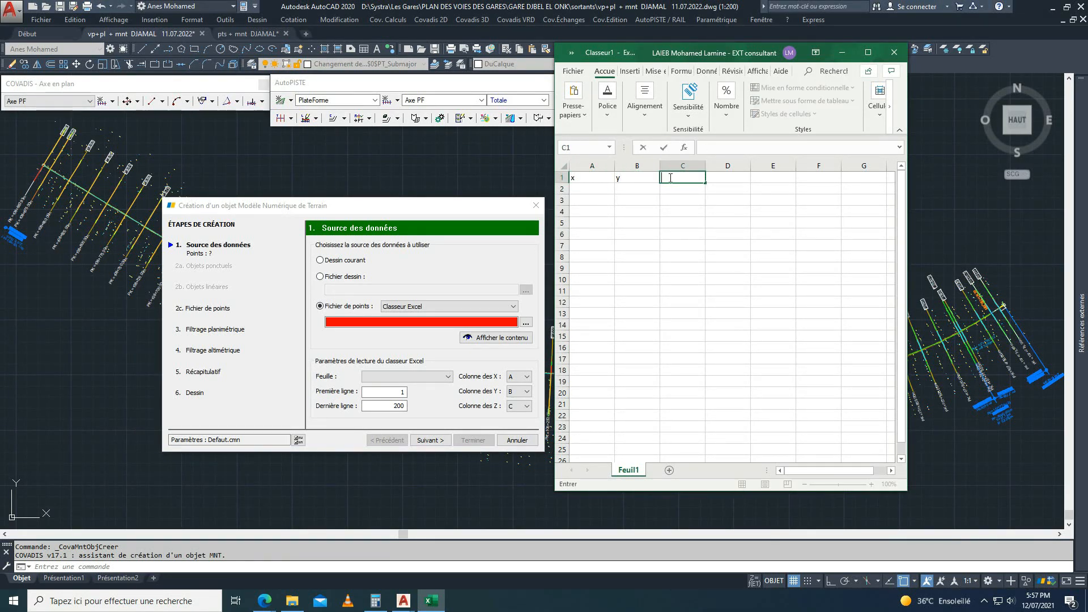
{"action": "left_click", "coordinate": [679, 233]}
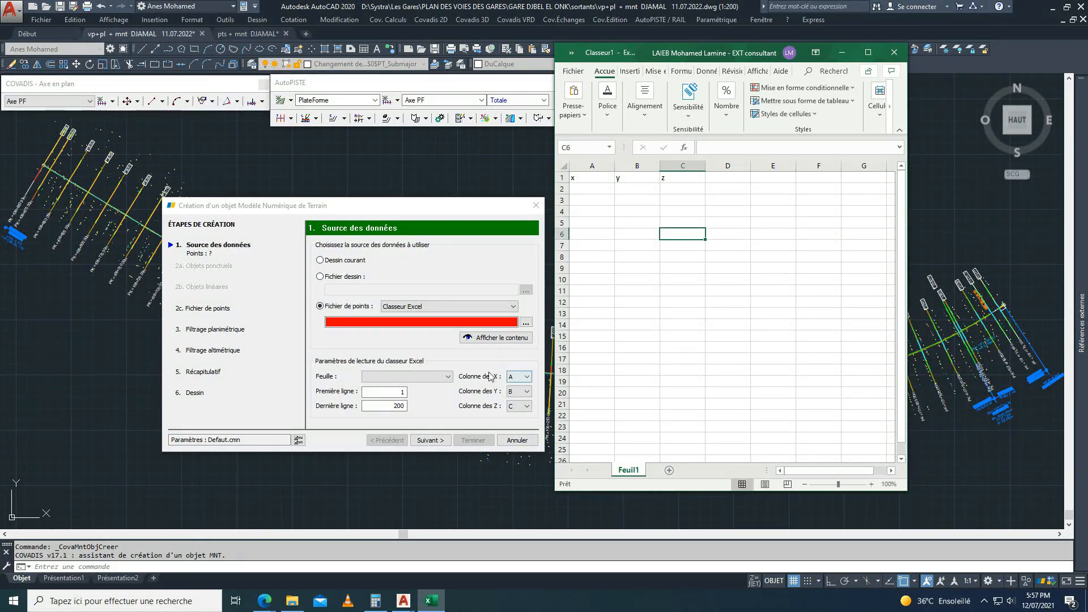
Step: Apply all borders to the range A1:C11 of the Excel sheet
{"action": "left_click_drag", "start_coordinate": [580, 177], "coordinate": [678, 292]}
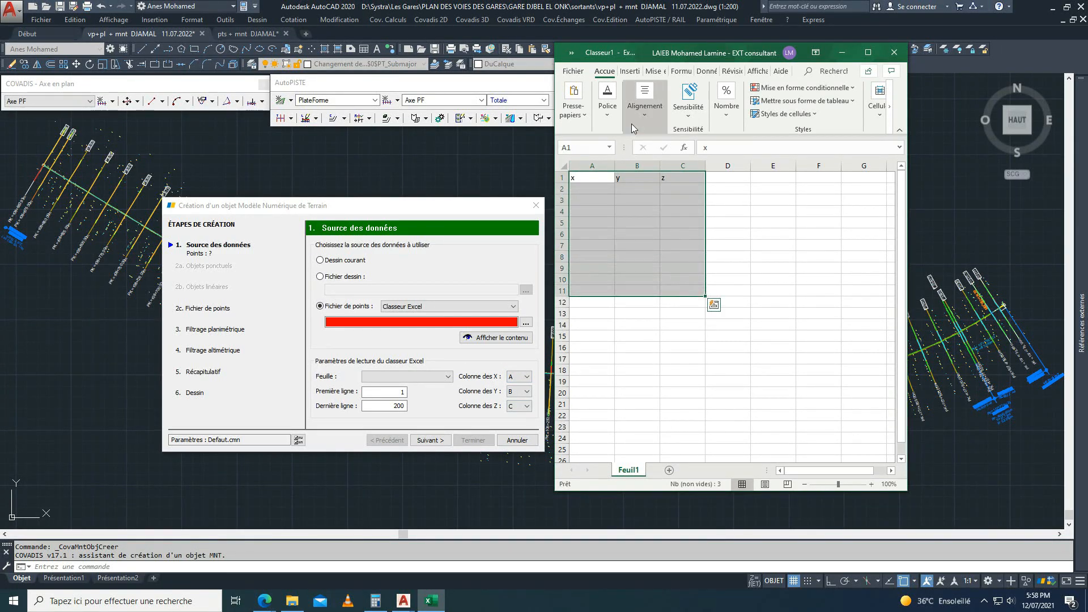
{"action": "left_click", "coordinate": [867, 52]}
{"action": "left_click", "coordinate": [205, 68]}
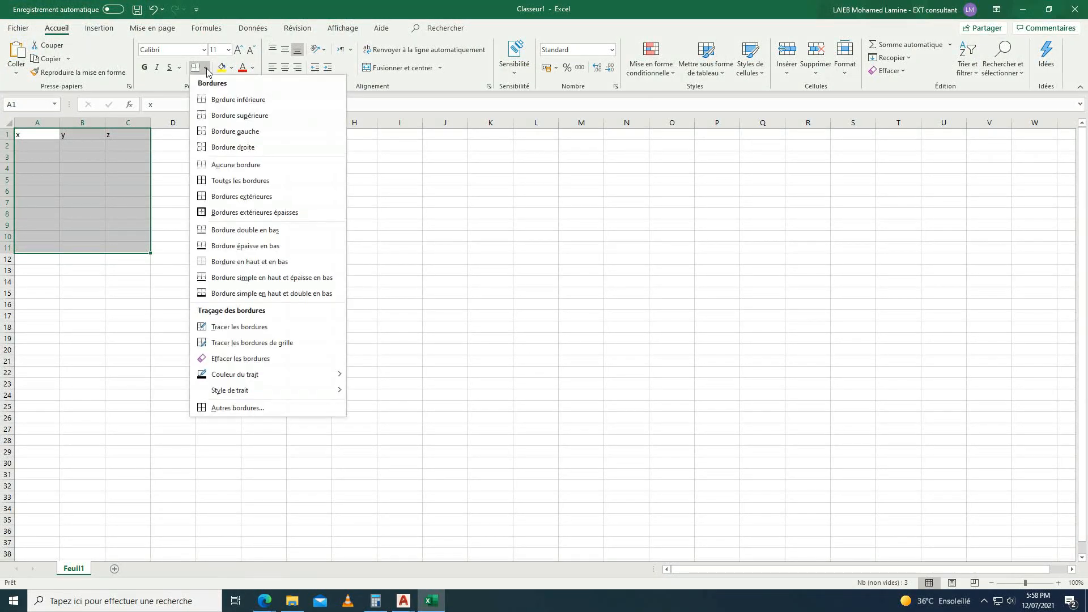
{"action": "left_click", "coordinate": [221, 180]}
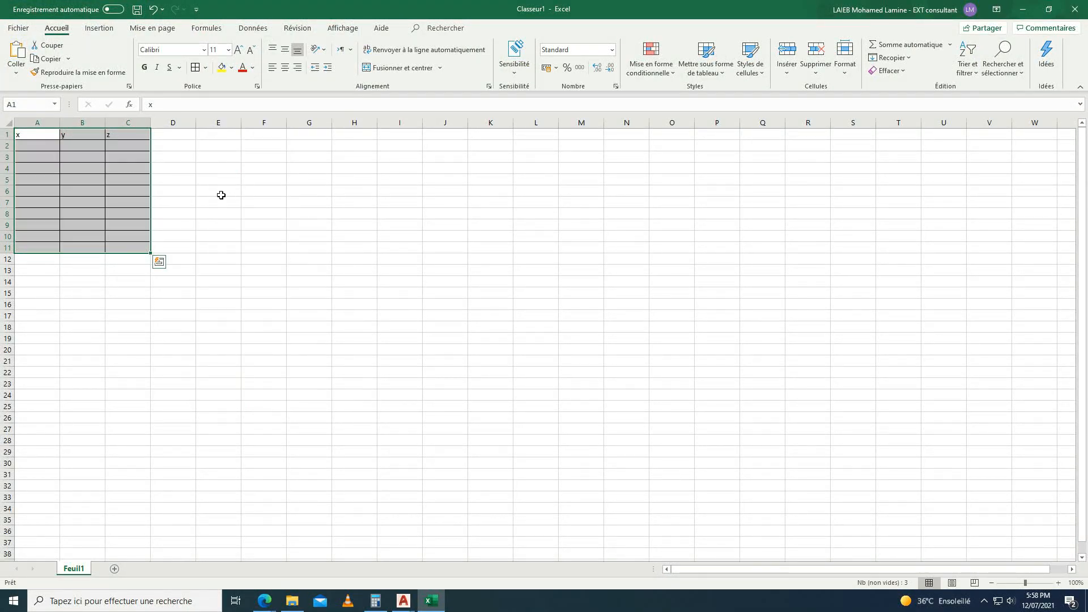
Step: Fill the header cells A1:C1 with yellow and place the workbook window beside the MNT assistant again
{"action": "left_click_drag", "start_coordinate": [18, 134], "coordinate": [116, 134]}
{"action": "left_click", "coordinate": [222, 68]}
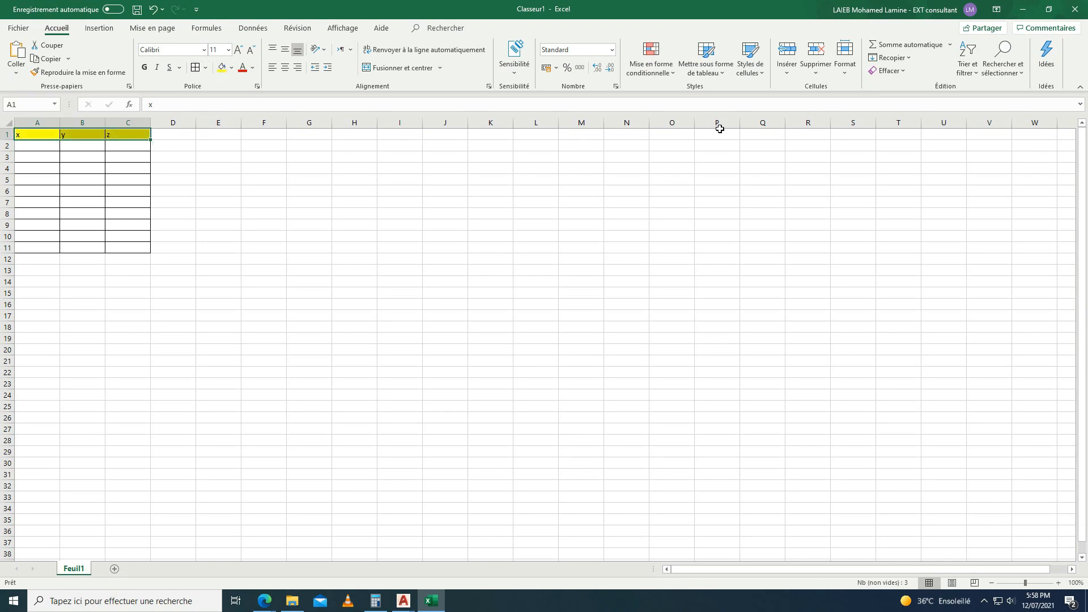
{"action": "left_click", "coordinate": [1049, 9]}
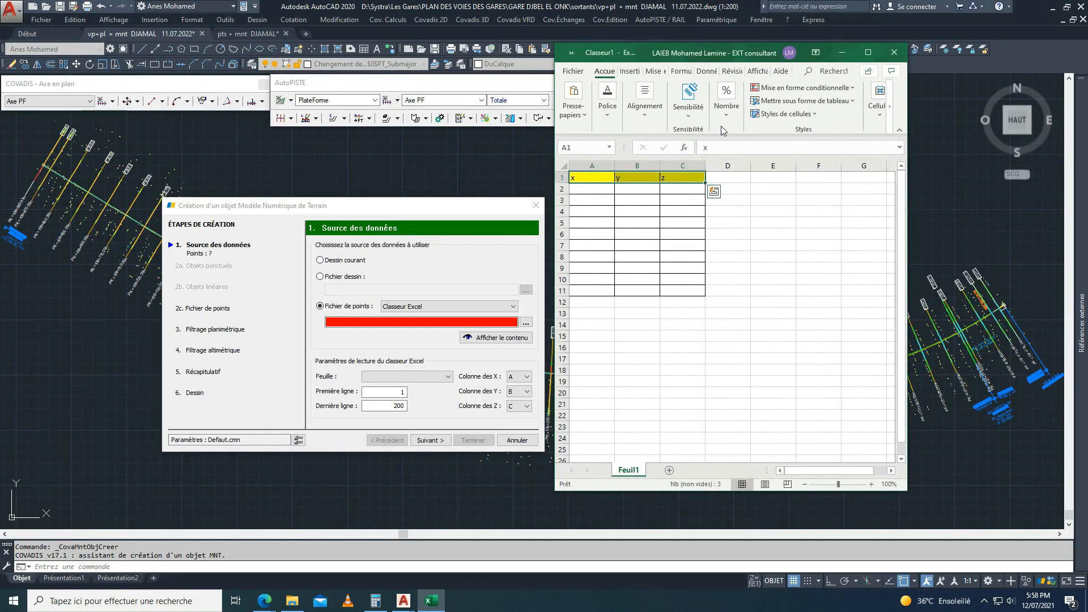
{"action": "left_click", "coordinate": [737, 291]}
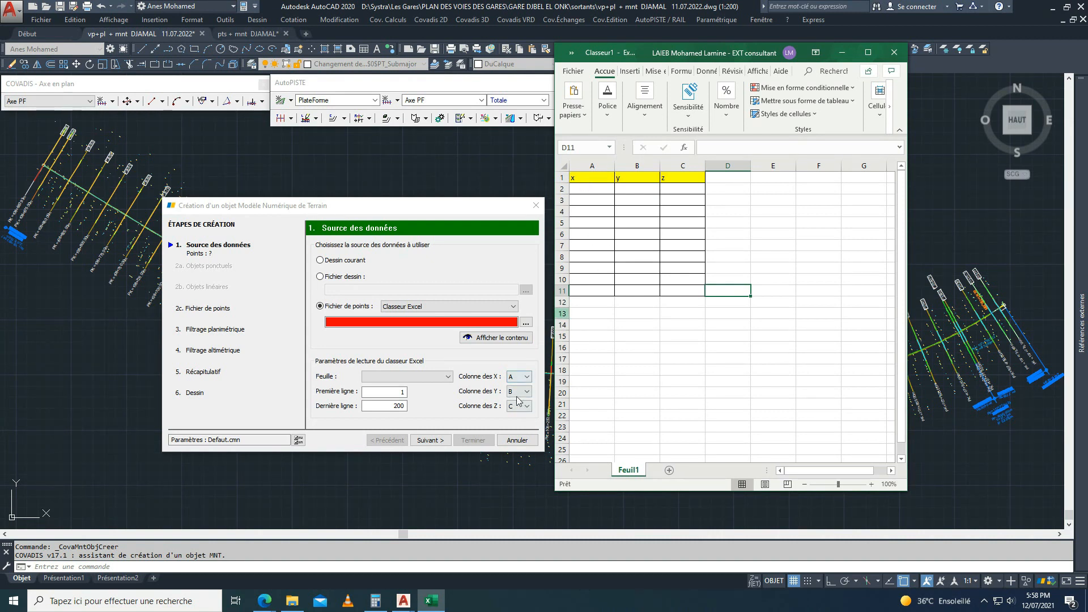
Step: Swap the first two headers of the Excel table, with y in A1 and x in B1
{"action": "double_click", "coordinate": [616, 178]}
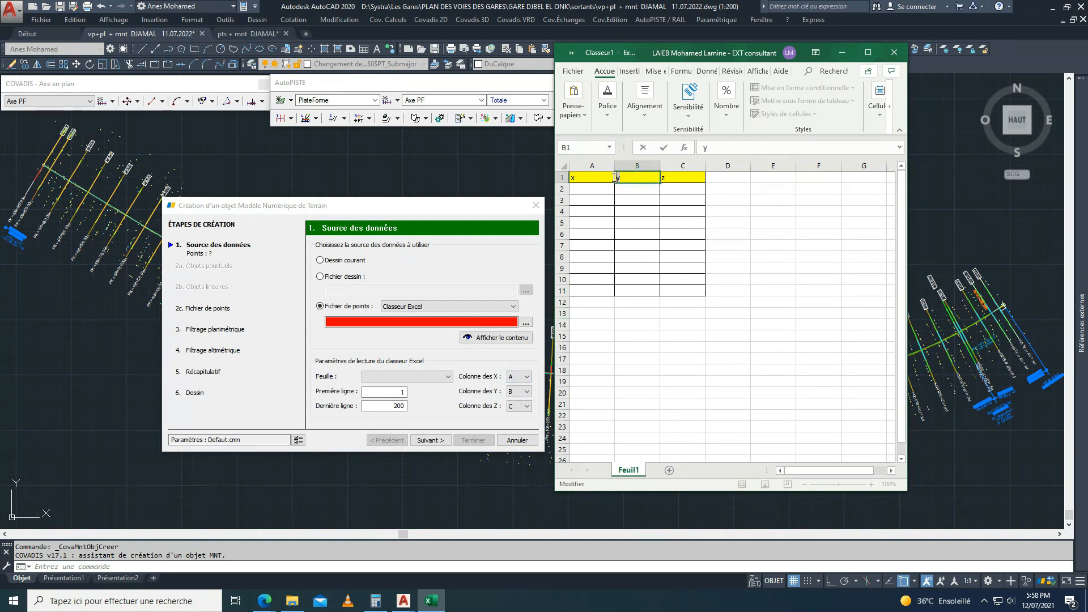
{"action": "type", "text": "x"}
{"action": "double_click", "coordinate": [590, 178]}
{"action": "left_click_drag", "start_coordinate": [584, 176], "coordinate": [557, 187]}
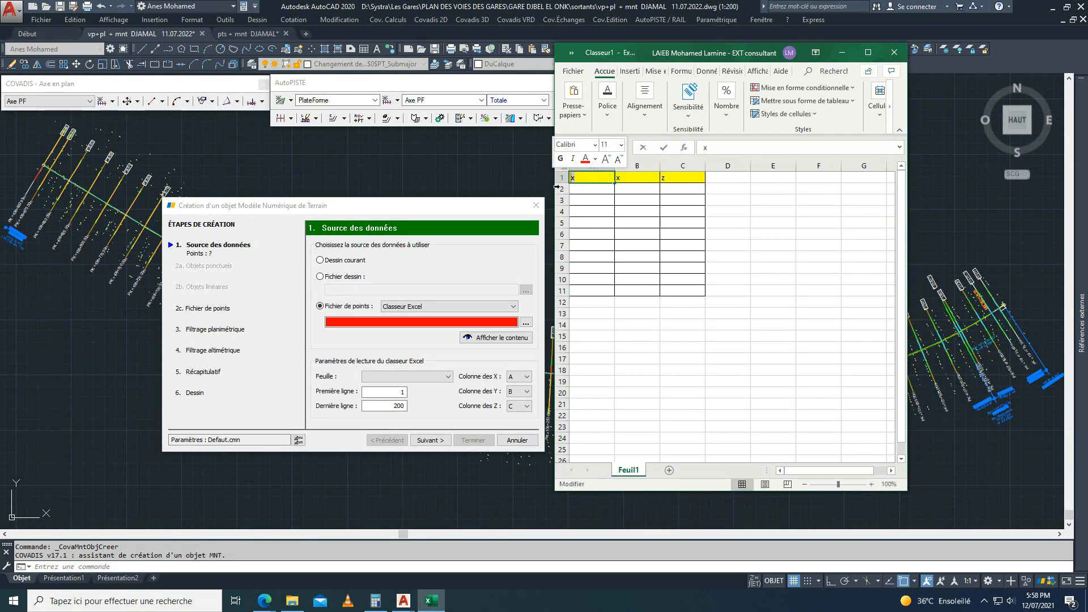
{"action": "type", "text": "y"}
{"action": "left_click", "coordinate": [509, 366]}
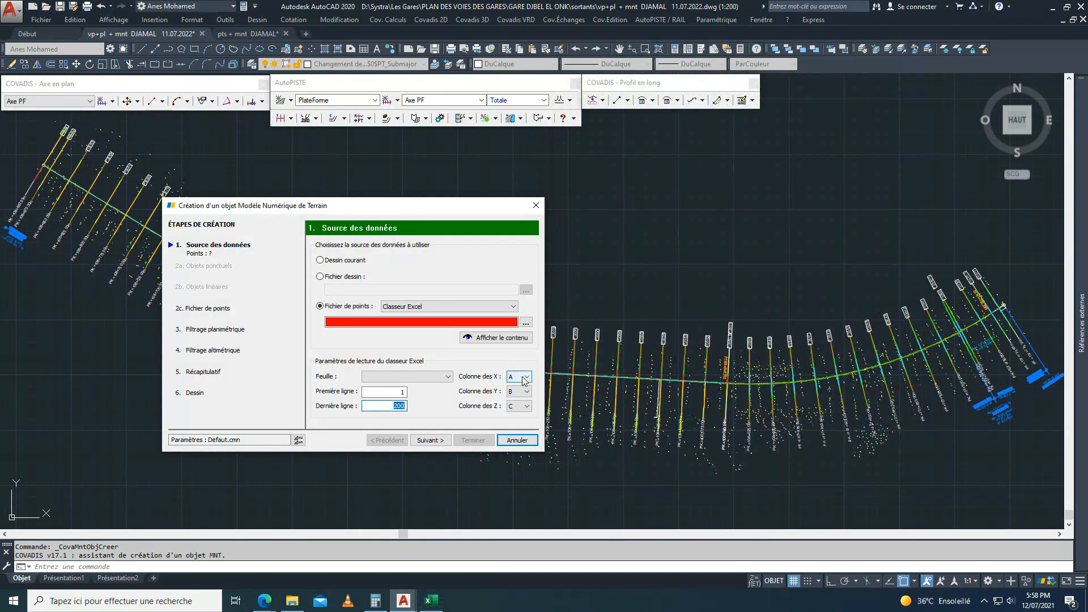
{"action": "left_click", "coordinate": [434, 601]}
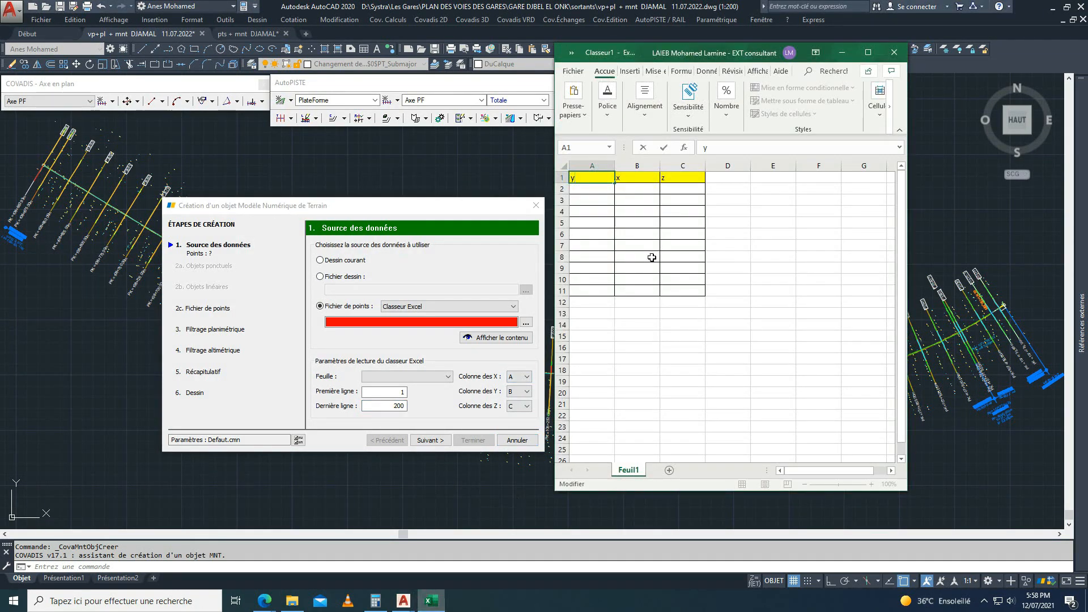
Step: Set the assistant's Colonne des X to B and Colonne des Y to A to match the swapped table headers
{"action": "left_click", "coordinate": [527, 377]}
{"action": "left_click", "coordinate": [529, 379]}
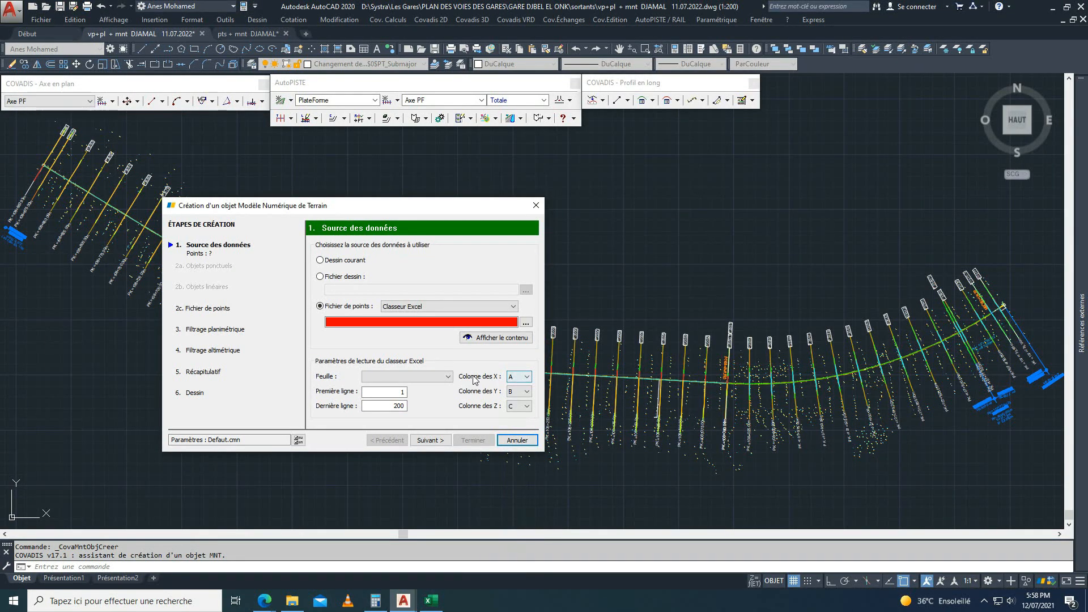
{"action": "left_click", "coordinate": [520, 376]}
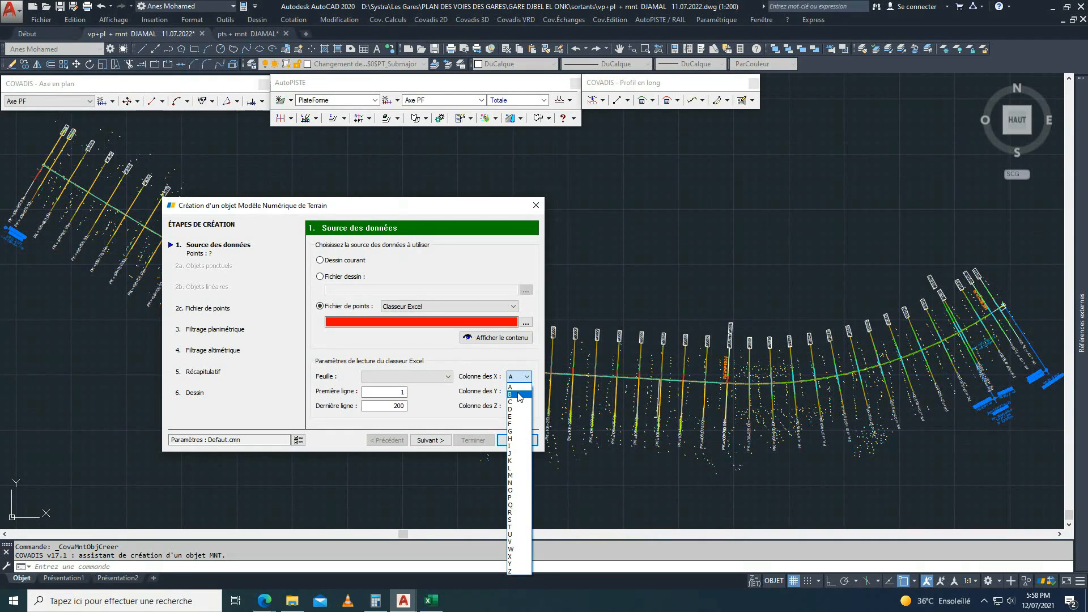
{"action": "left_click", "coordinate": [520, 395]}
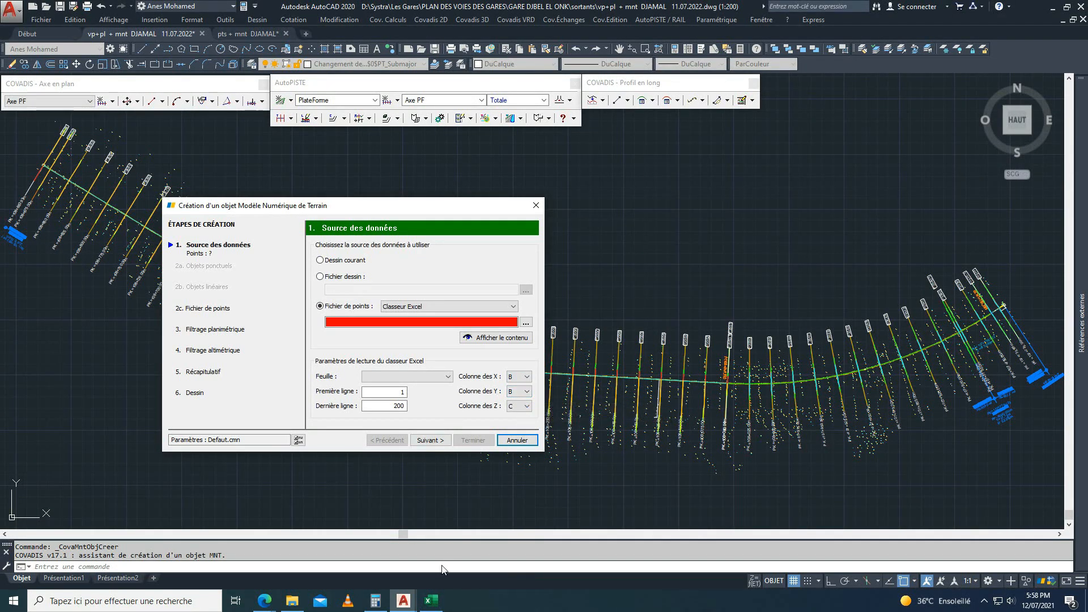
{"action": "left_click", "coordinate": [434, 602]}
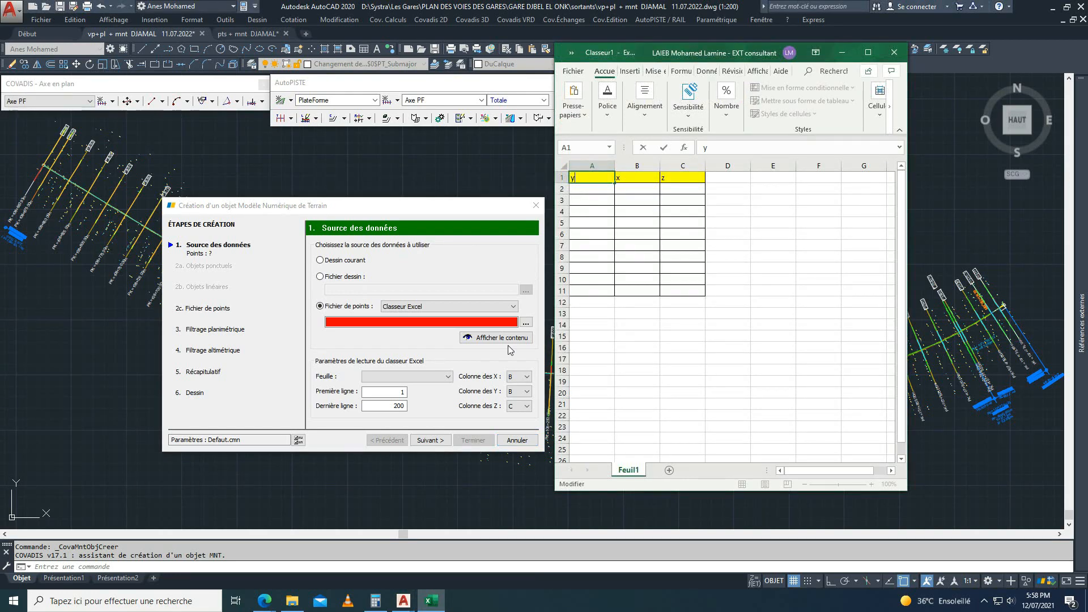
{"action": "left_click", "coordinate": [519, 392]}
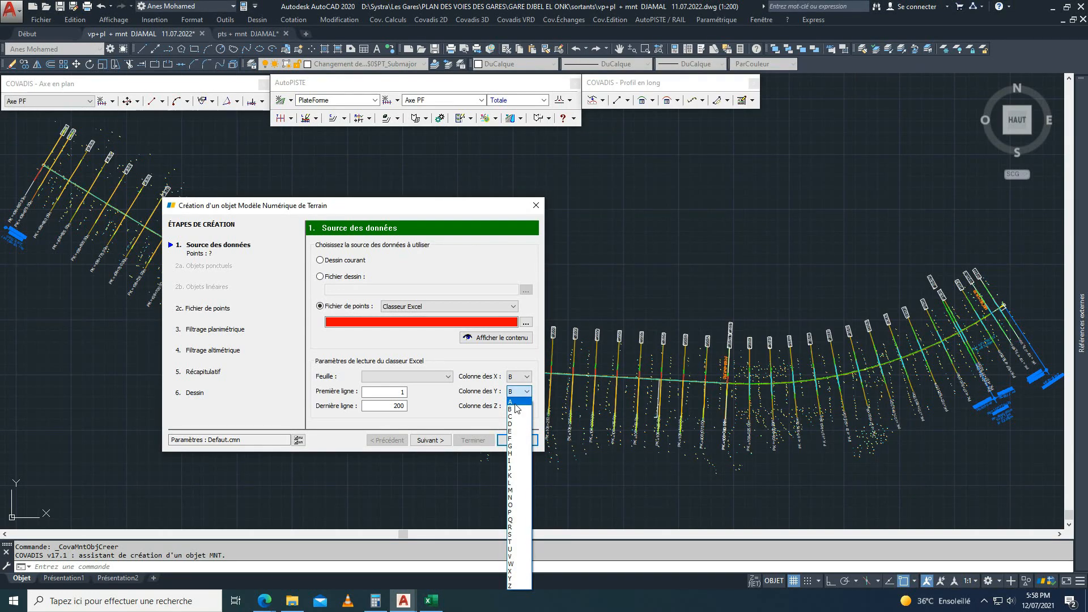
{"action": "left_click", "coordinate": [514, 401]}
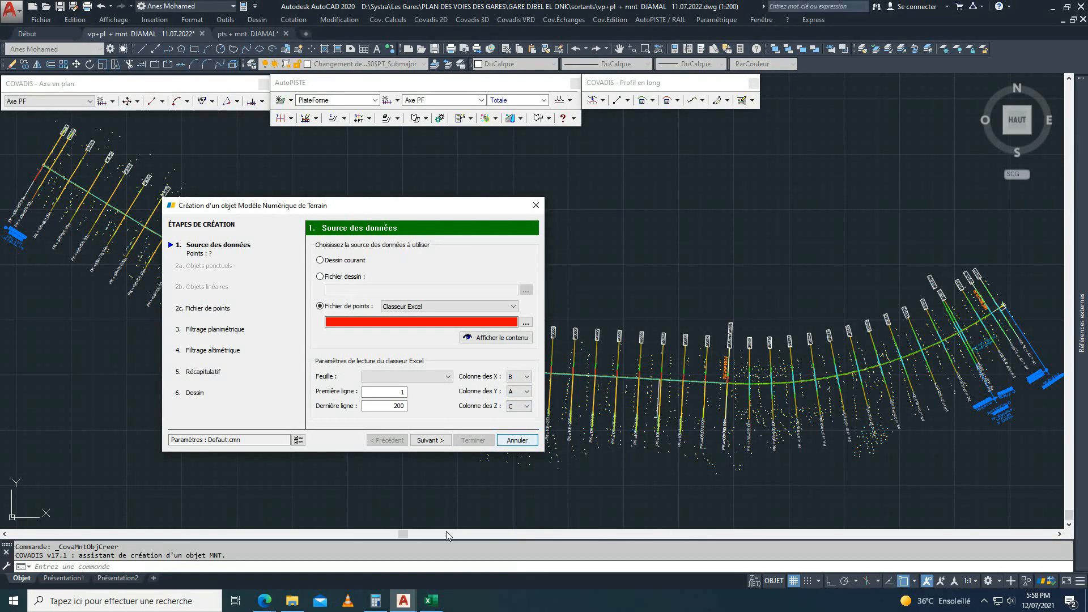
Step: Use the current drawing (Dessin courant) as the MNT data source and set the selection type of the Objets ponctuels to Manuelle
{"action": "left_click", "coordinate": [432, 600]}
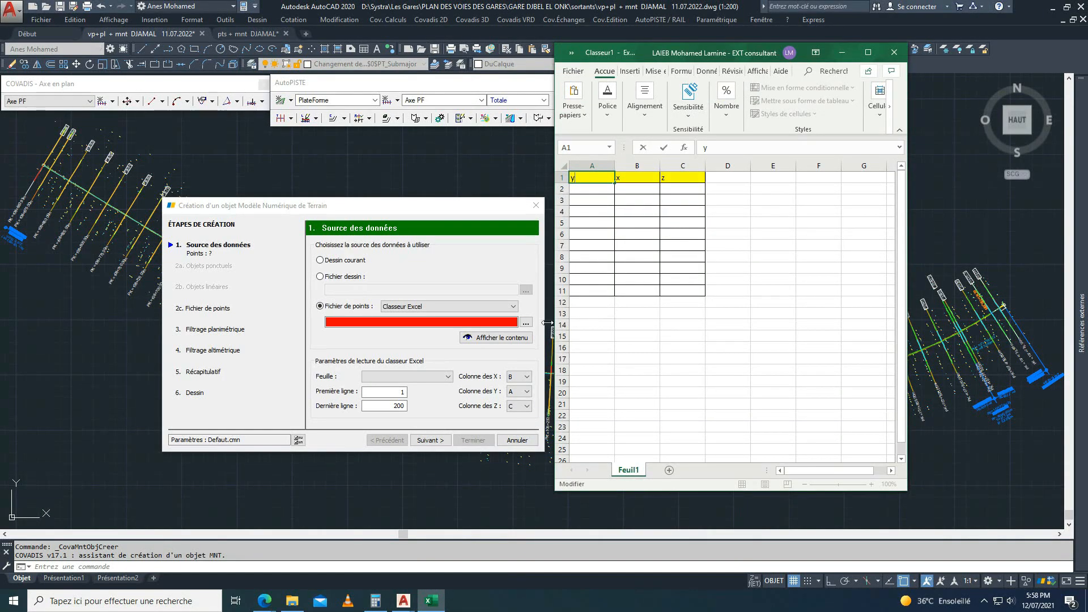
{"action": "left_click", "coordinate": [493, 255]}
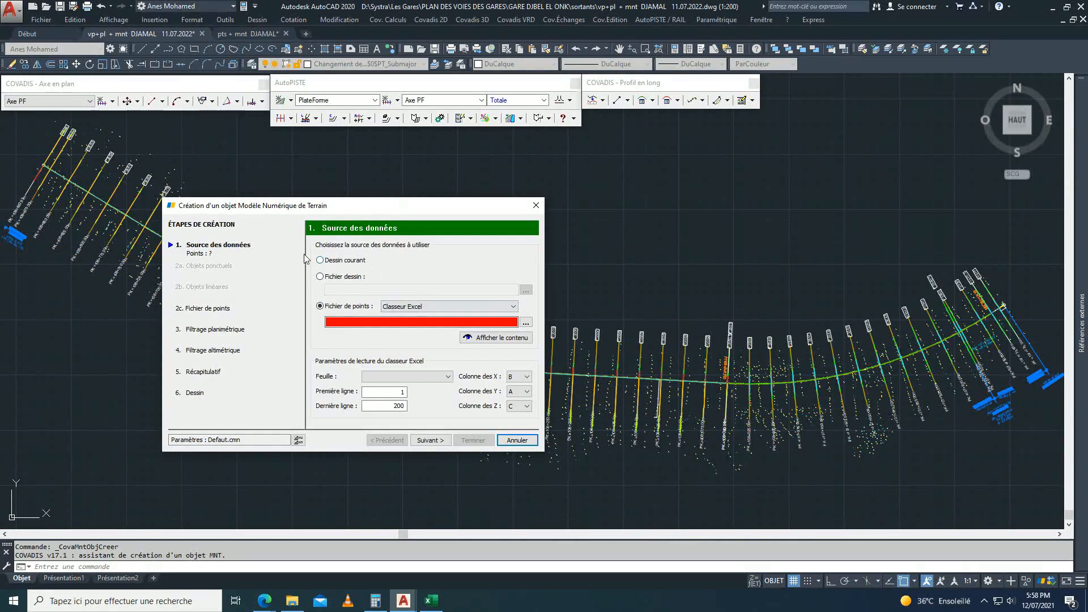
{"action": "left_click", "coordinate": [320, 260]}
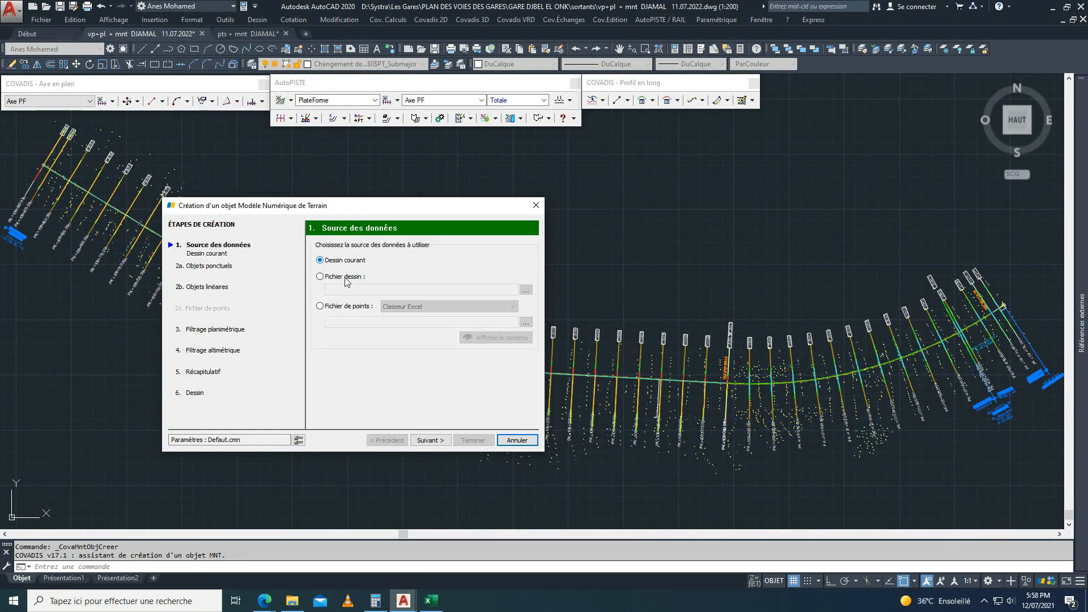
{"action": "left_click", "coordinate": [445, 441]}
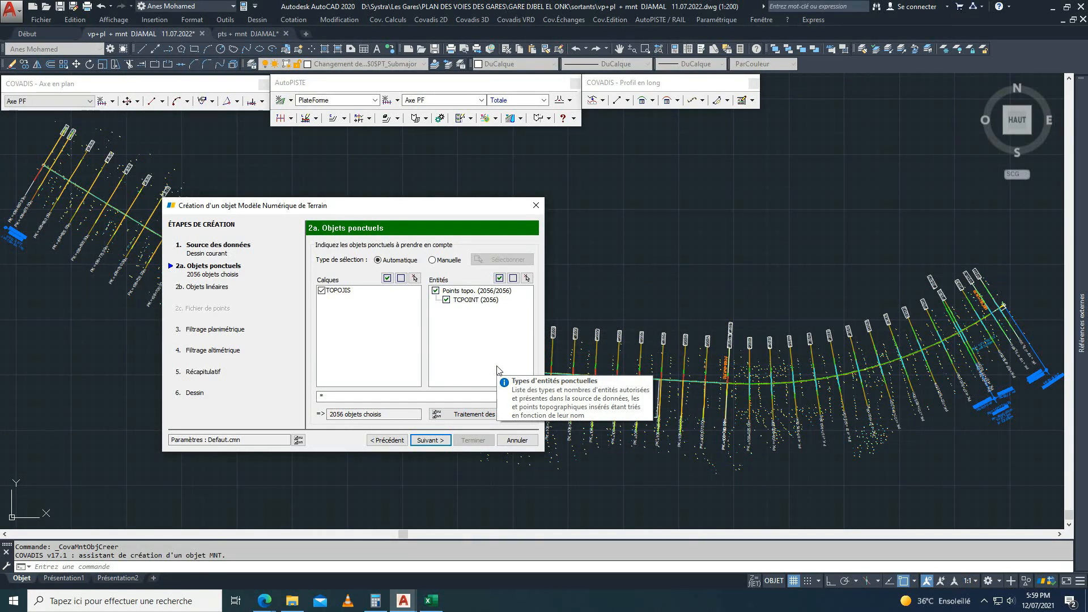
{"action": "left_click", "coordinate": [433, 260]}
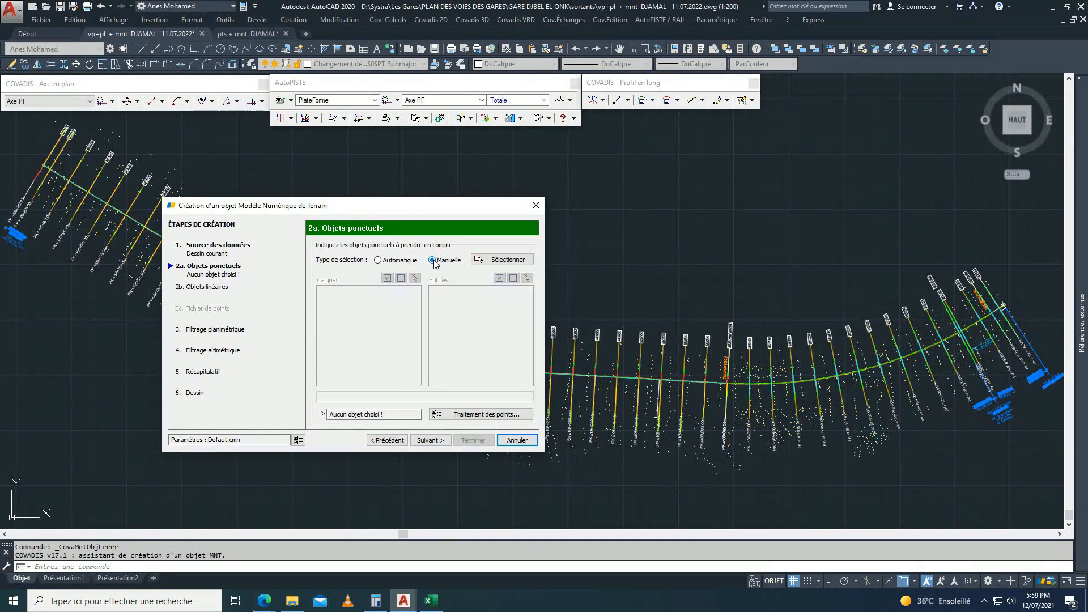
Step: Leave the manual picking of objects in the drawing and set the selection type of the Objets ponctuels to Automatique
{"action": "left_click", "coordinate": [489, 260]}
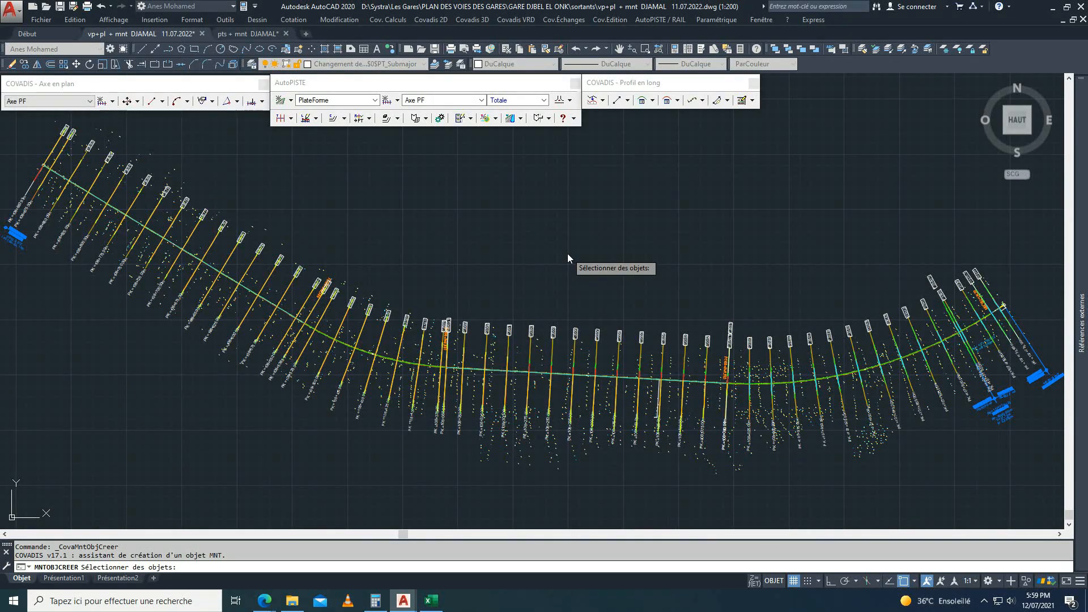
{"action": "key", "text": "Return"}
{"action": "left_click", "coordinate": [381, 260]}
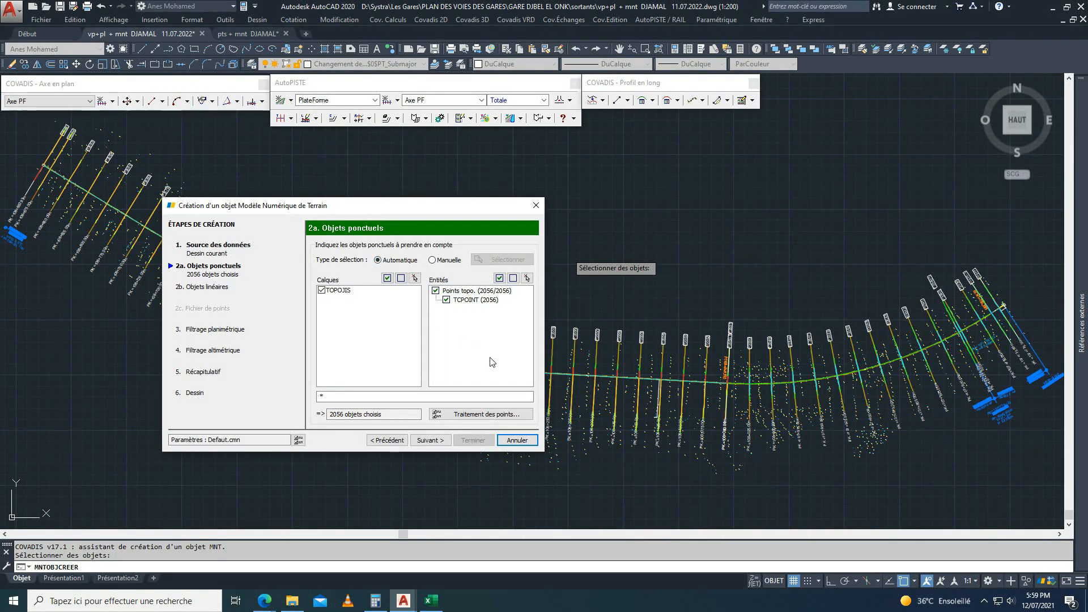
Step: Review the Calcul & Marquage and Points doubles settings of the point treatment, and continue to the Objets linéaires stage
{"action": "left_click", "coordinate": [480, 414]}
{"action": "left_click", "coordinate": [267, 255]}
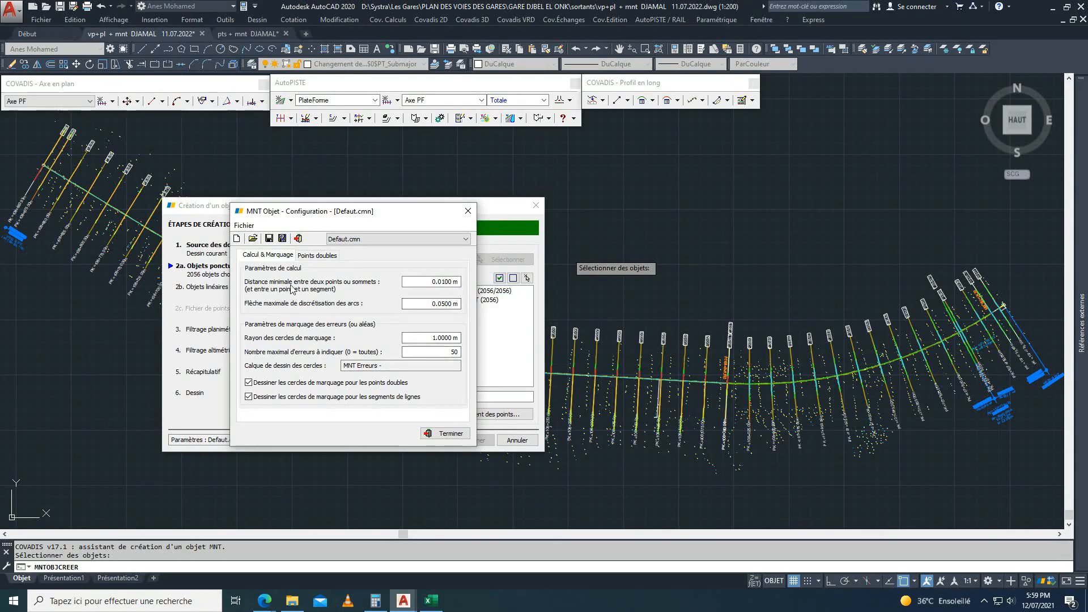
{"action": "left_click", "coordinate": [317, 255]}
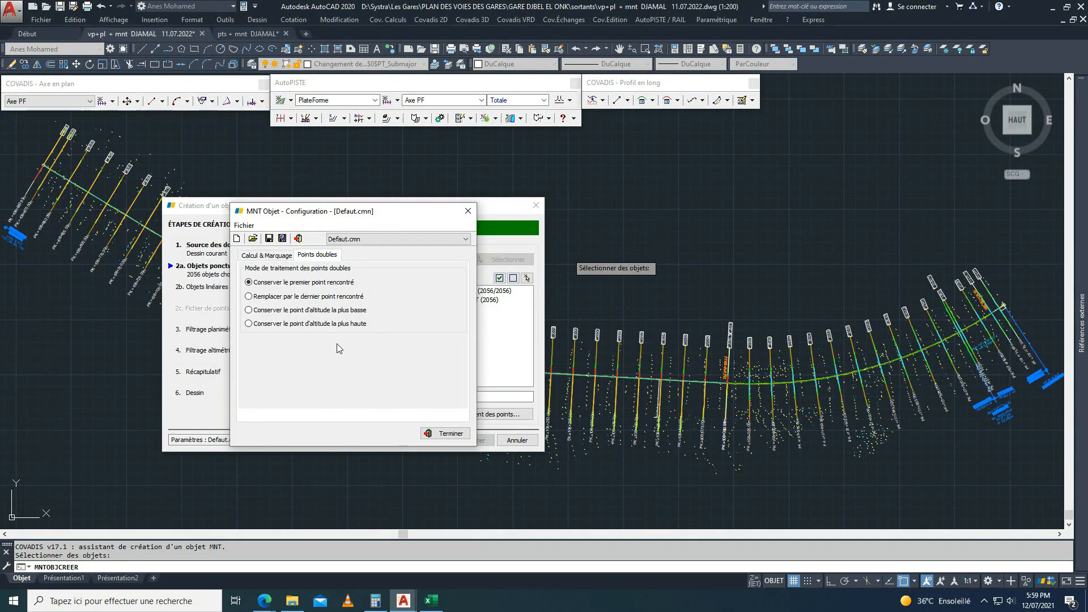
{"action": "left_click", "coordinate": [447, 434]}
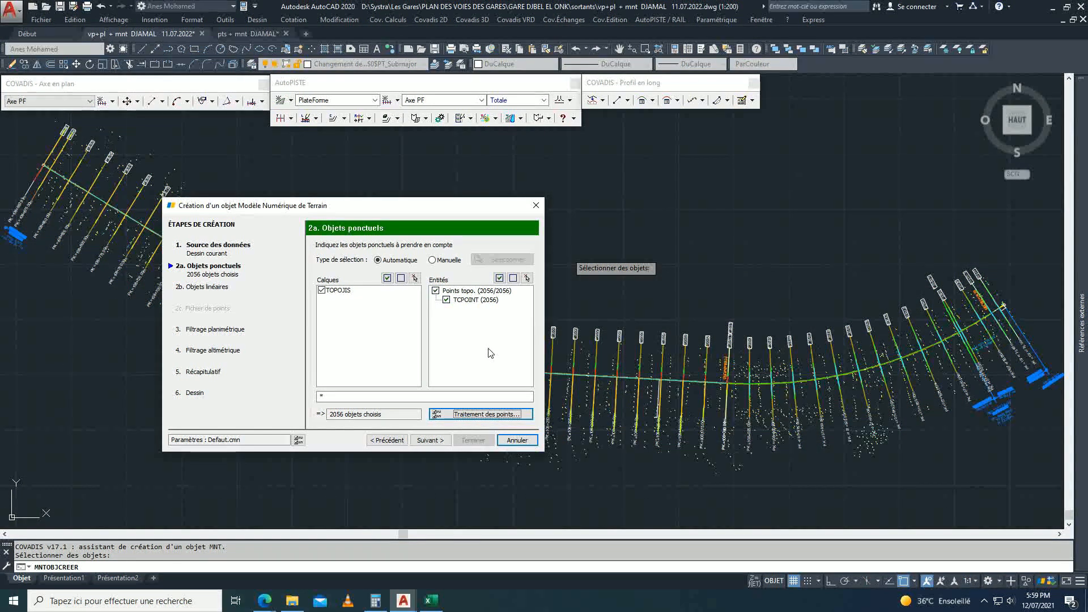
{"action": "left_click", "coordinate": [430, 441]}
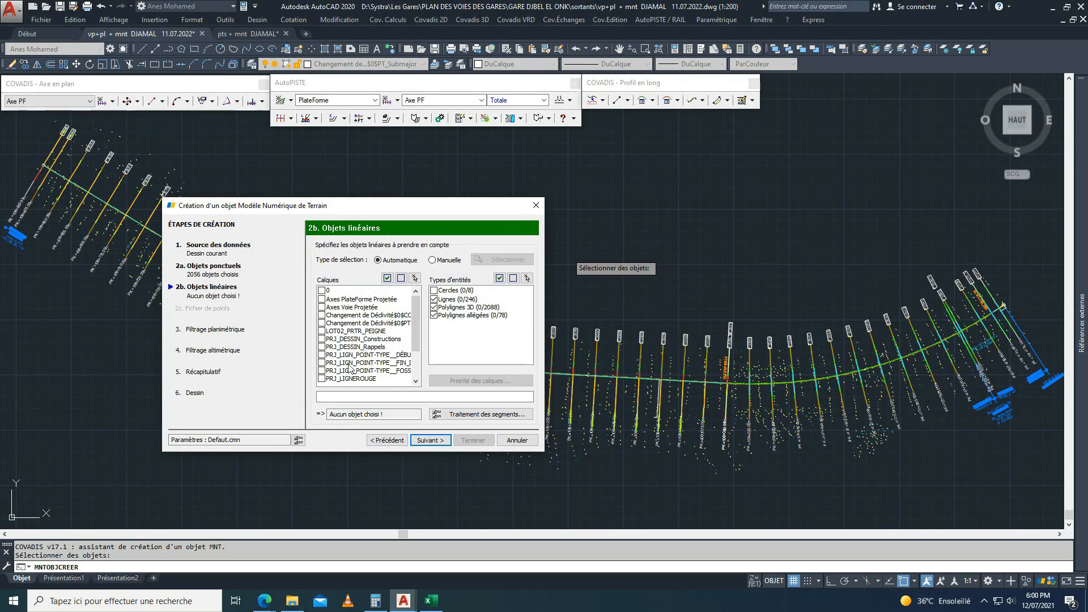
{"action": "left_click", "coordinate": [322, 355]}
{"action": "left_click", "coordinate": [322, 362]}
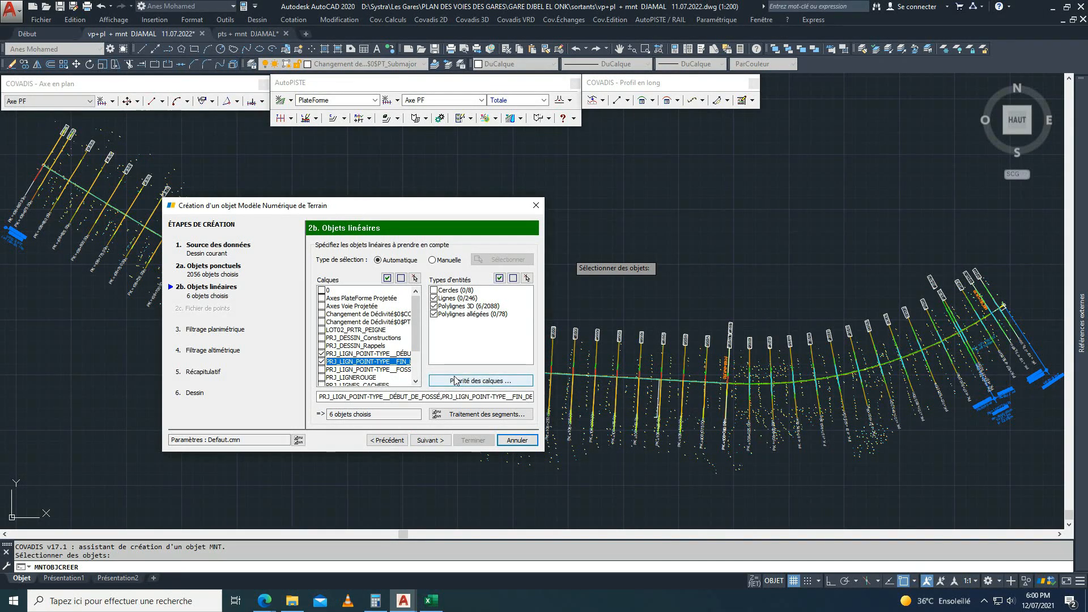
{"action": "left_click", "coordinate": [322, 362]}
{"action": "left_click", "coordinate": [322, 354]}
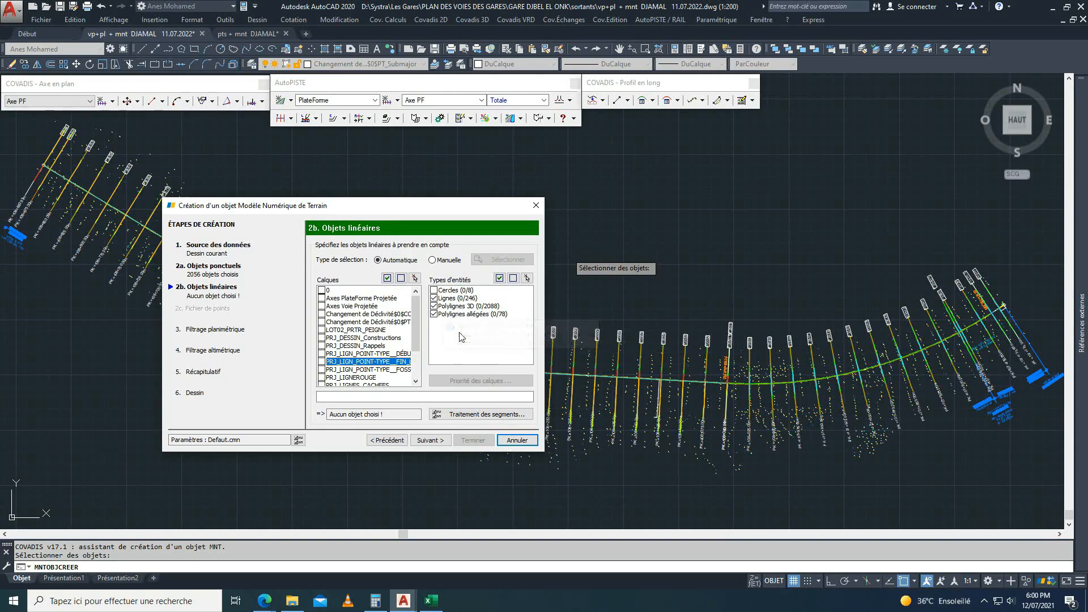
Step: Review the Lignes de rupture and Calcul & Marquage settings of the segment treatment, and continue without choosing any linear objects
{"action": "left_click", "coordinate": [458, 414]}
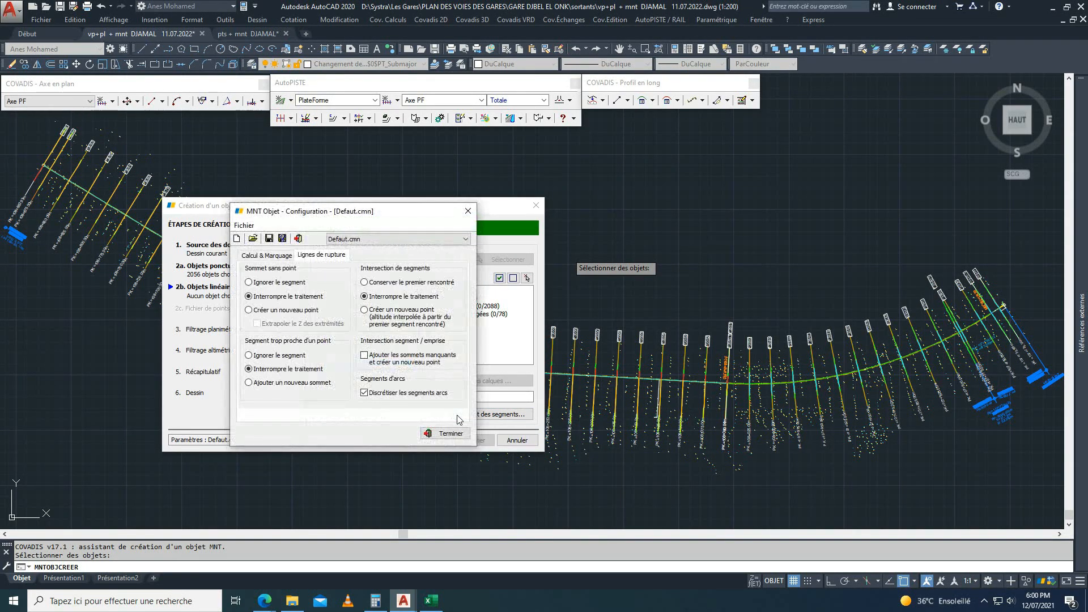
{"action": "left_click", "coordinate": [263, 258]}
{"action": "left_click", "coordinate": [323, 255]}
{"action": "left_click", "coordinate": [420, 433]}
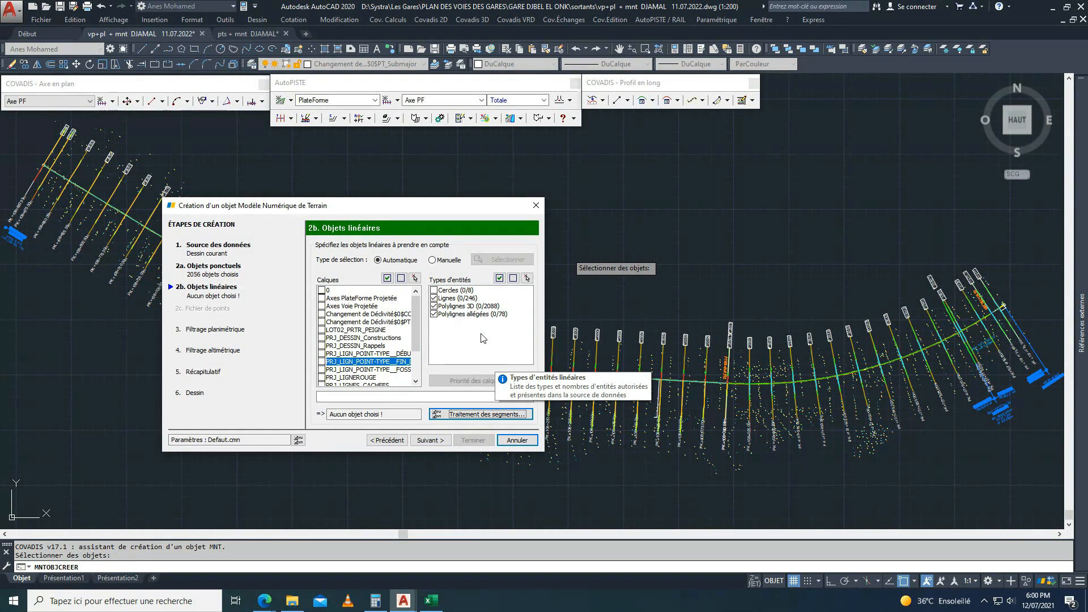
{"action": "left_click", "coordinate": [432, 442]}
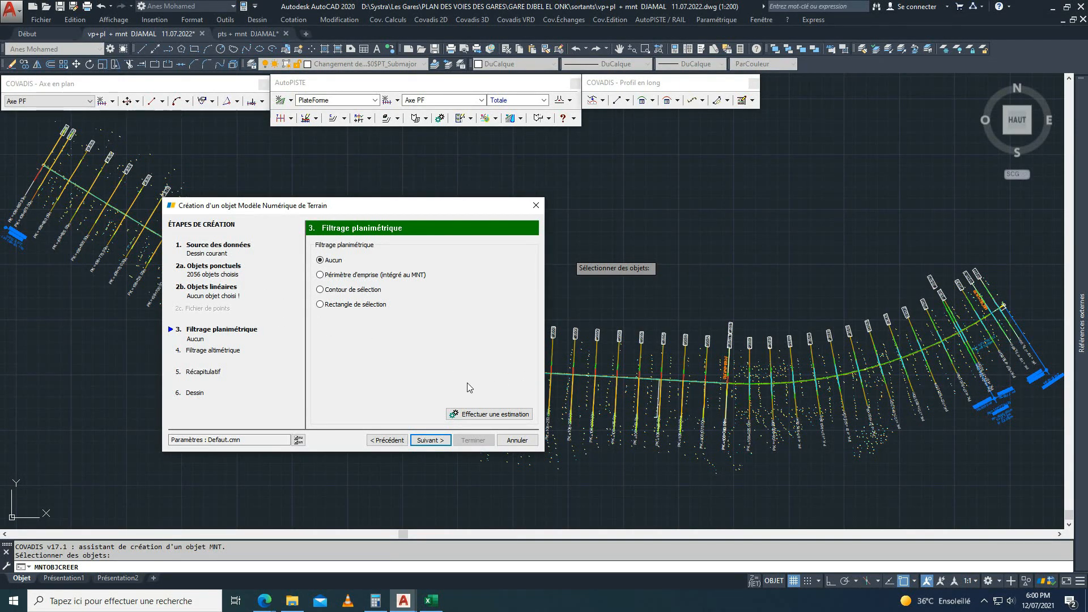
Step: Keep the planimetric filtering at Aucun, enable the minimum altitude filter at 200 and the maximum altitude filter, and continue to the Récapitulatif
{"action": "left_click", "coordinate": [431, 440]}
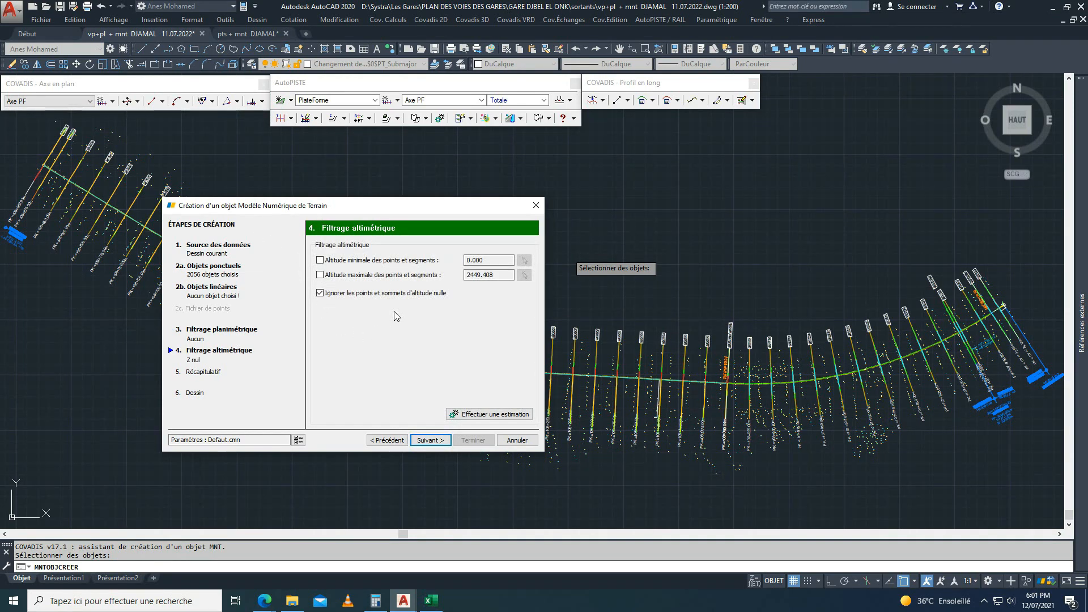
{"action": "left_click", "coordinate": [335, 261]}
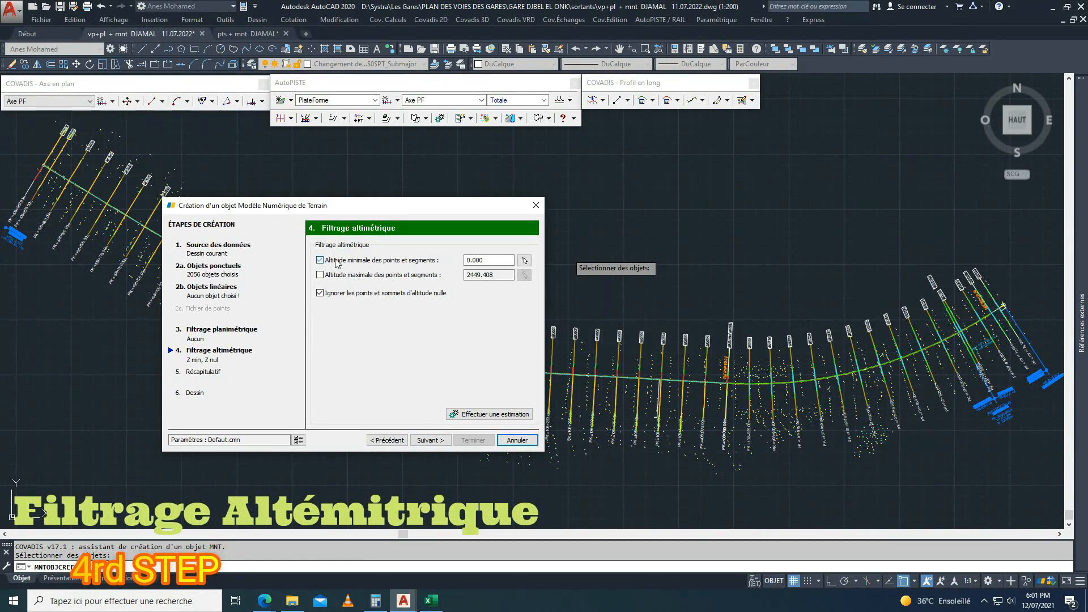
{"action": "left_click_drag", "start_coordinate": [497, 260], "coordinate": [457, 263]}
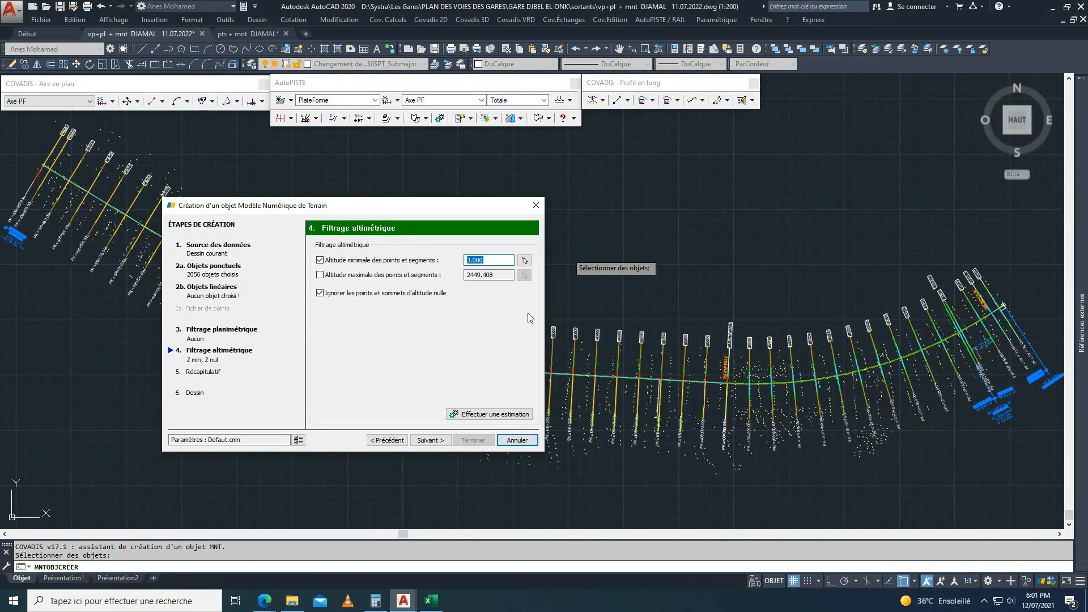
{"action": "type", "text": "200"}
{"action": "left_click", "coordinate": [378, 276]}
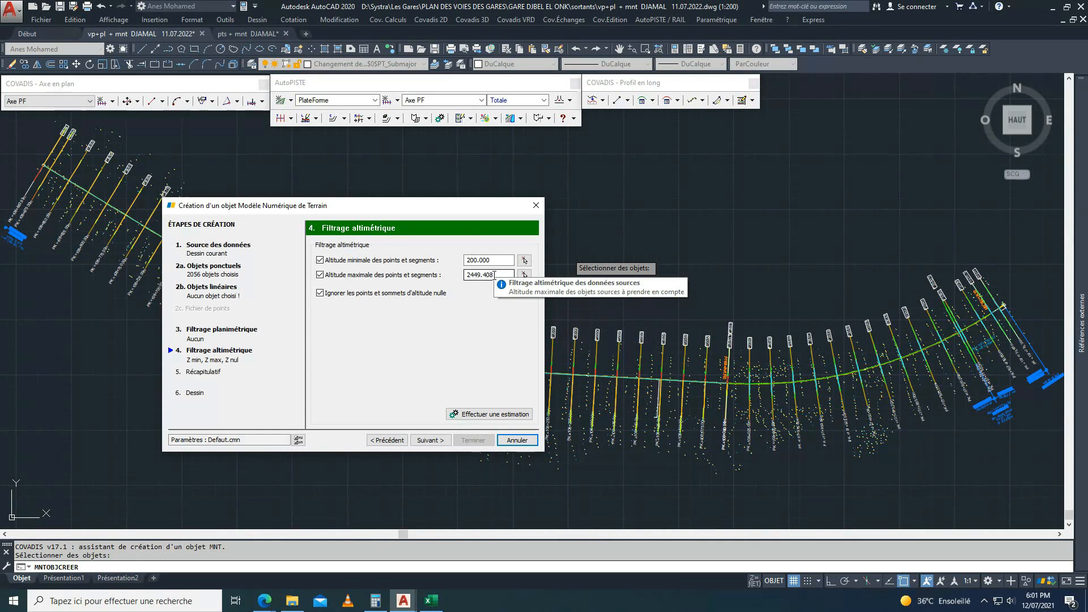
{"action": "left_click_drag", "start_coordinate": [494, 276], "coordinate": [469, 275]}
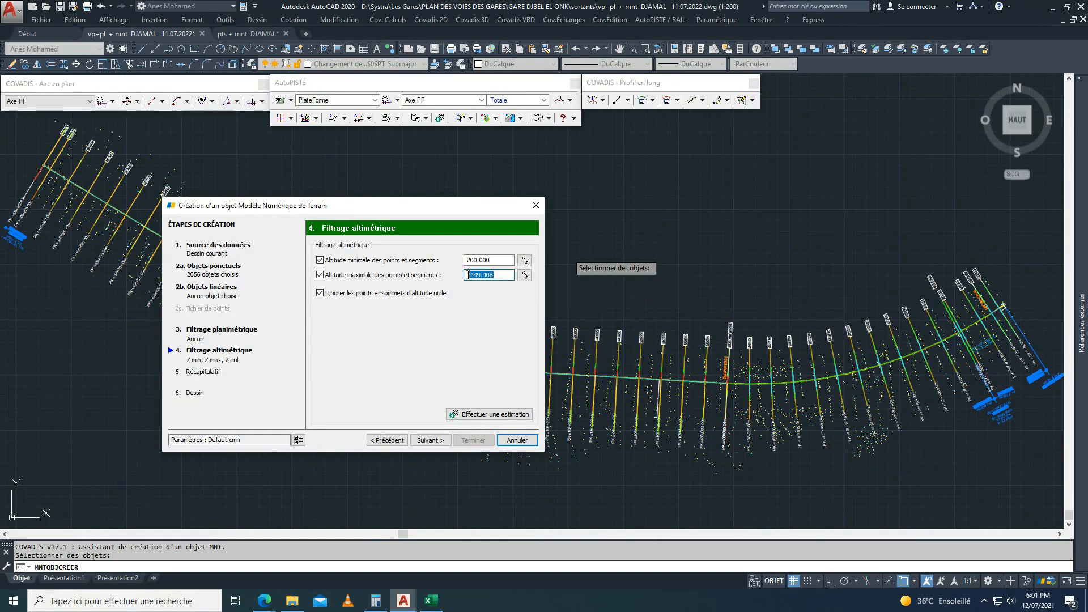
{"action": "type", "text": "80"}
{"action": "left_click", "coordinate": [434, 441]}
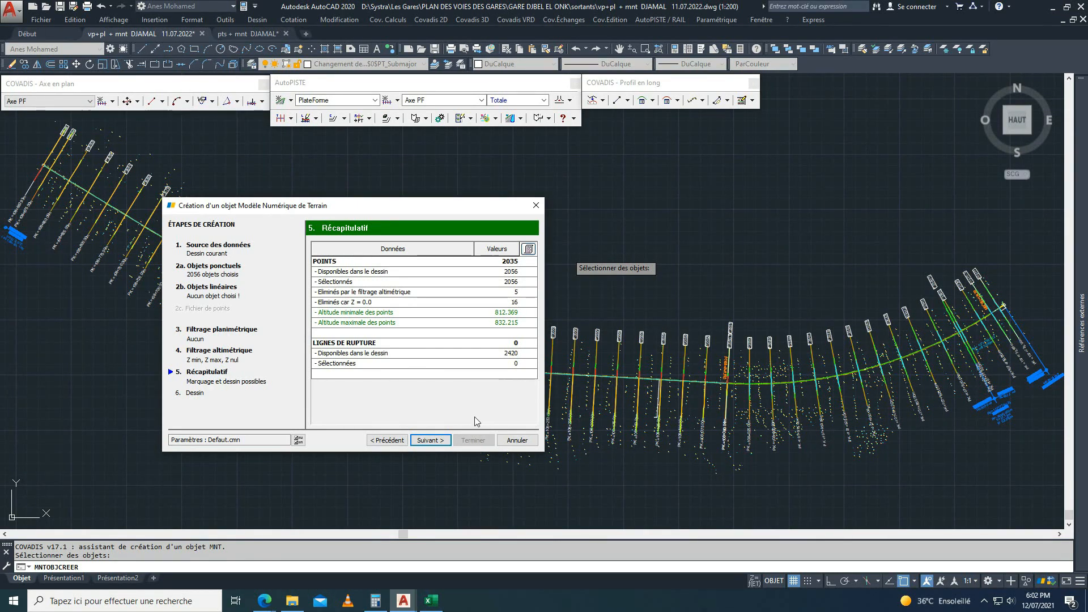
Step: Continue to the Dessin stage and check the MNT object's name TN and description Terrain Naturel, leaving both as they are
{"action": "left_click", "coordinate": [432, 439]}
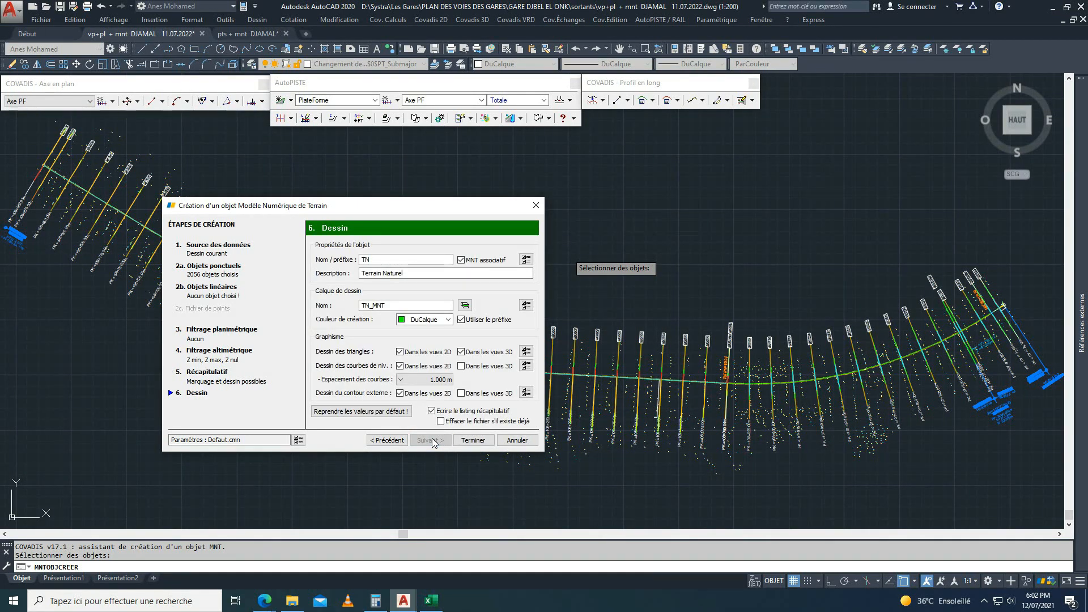
{"action": "left_click_drag", "start_coordinate": [465, 206], "coordinate": [640, 232]}
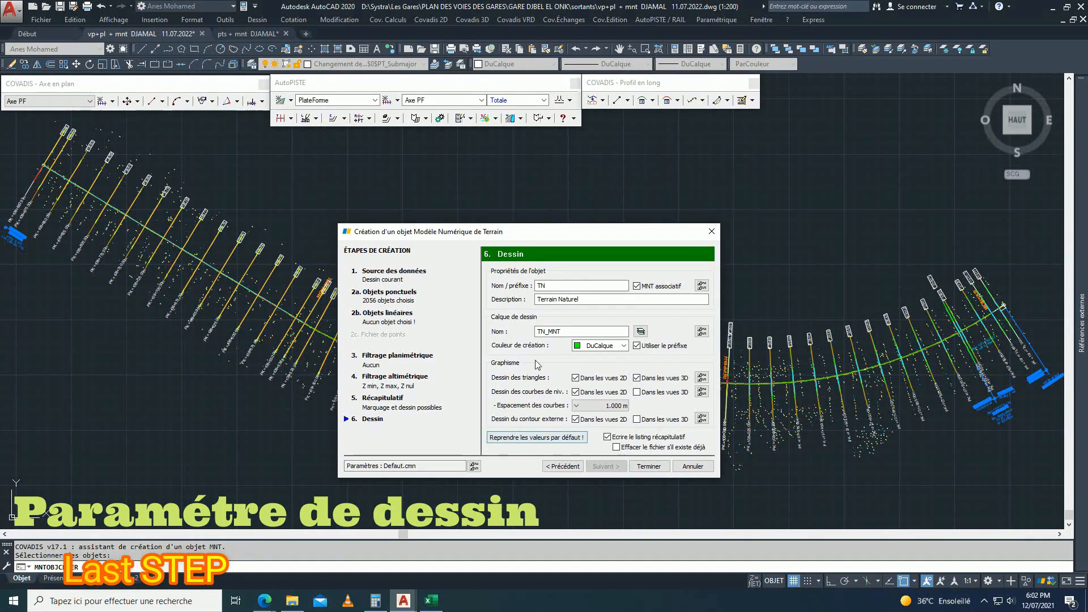
{"action": "double_click", "coordinate": [542, 285]}
{"action": "left_click", "coordinate": [557, 287]}
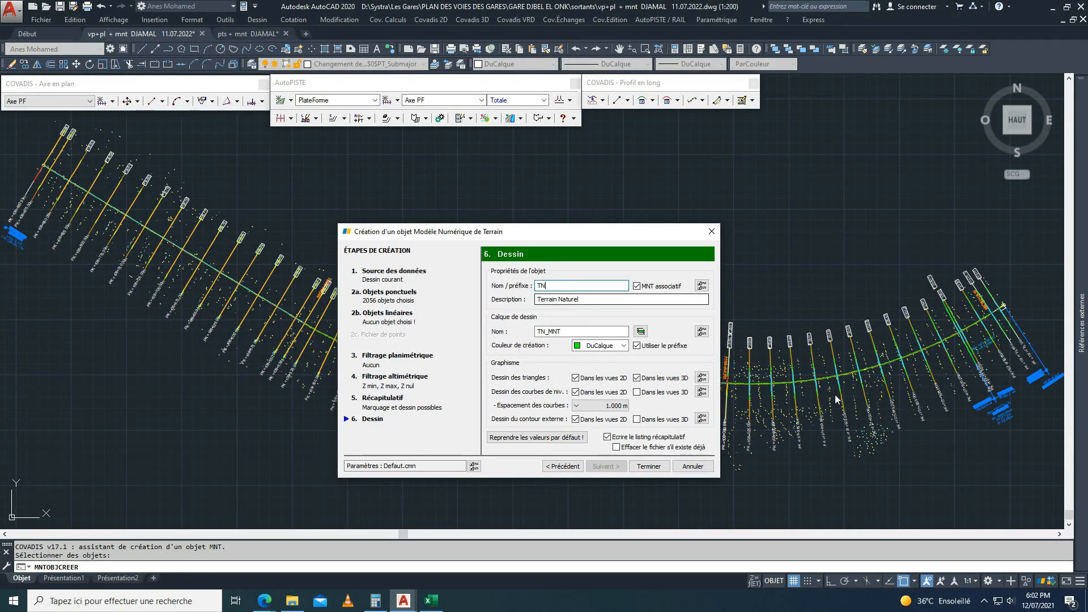
{"action": "double_click", "coordinate": [551, 288]}
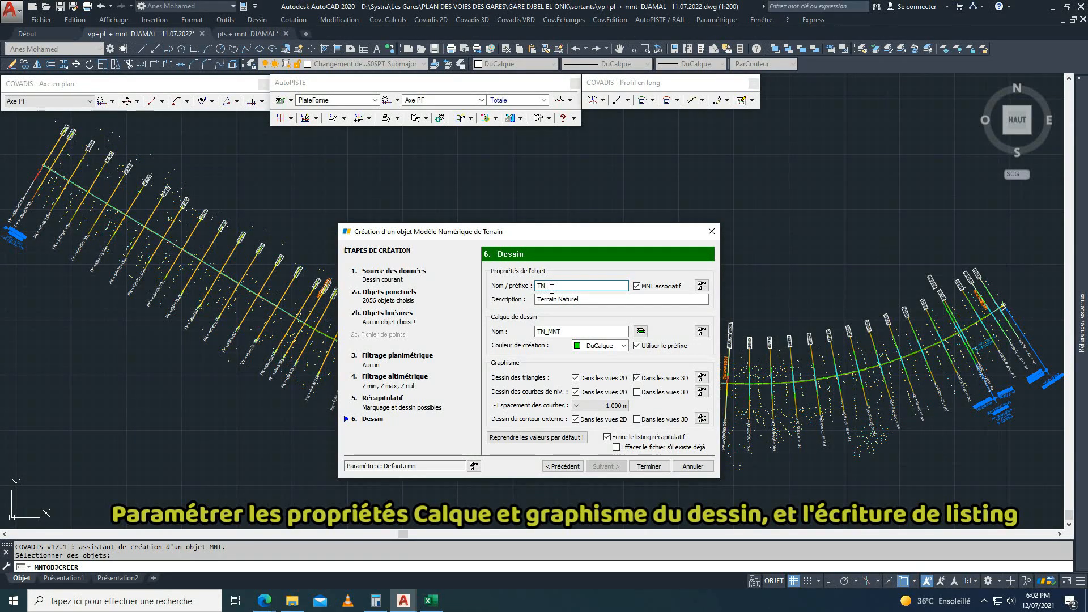
{"action": "mouse_move", "coordinate": [642, 292]}
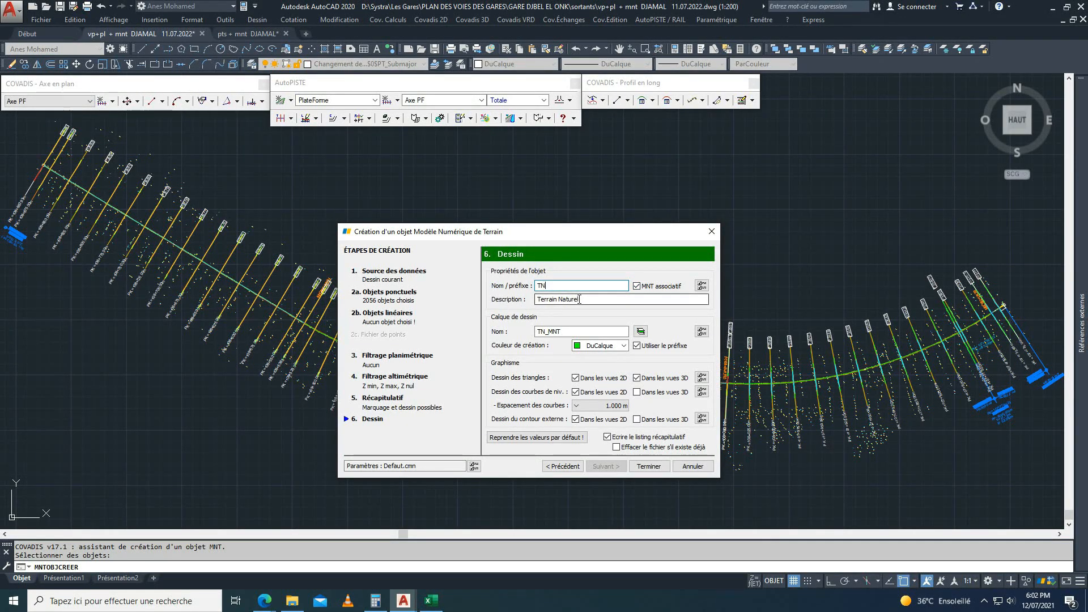
{"action": "left_click", "coordinate": [628, 301]}
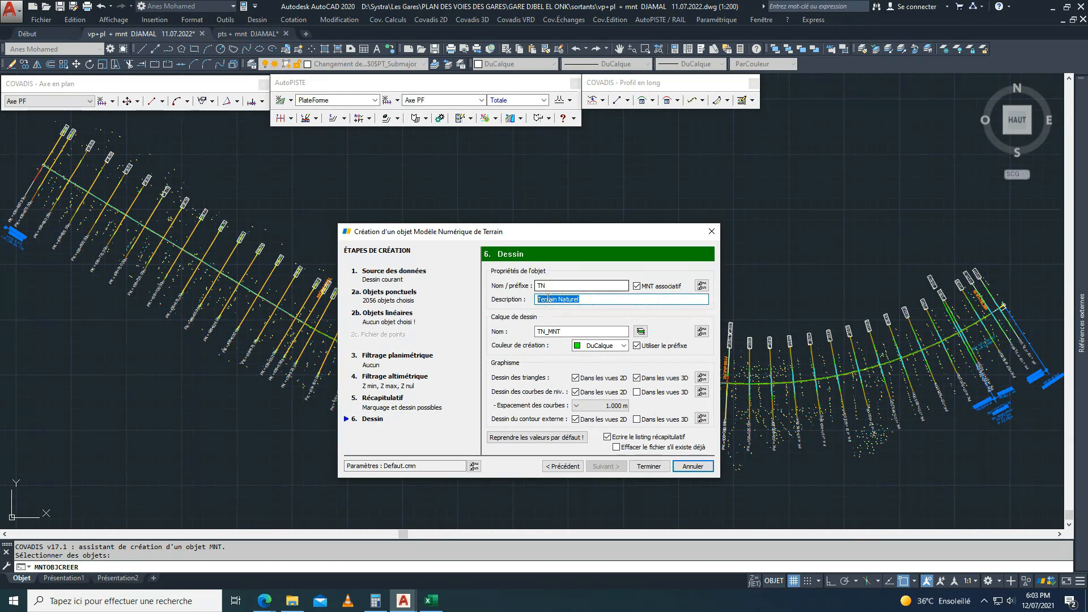
{"action": "left_click", "coordinate": [549, 286]}
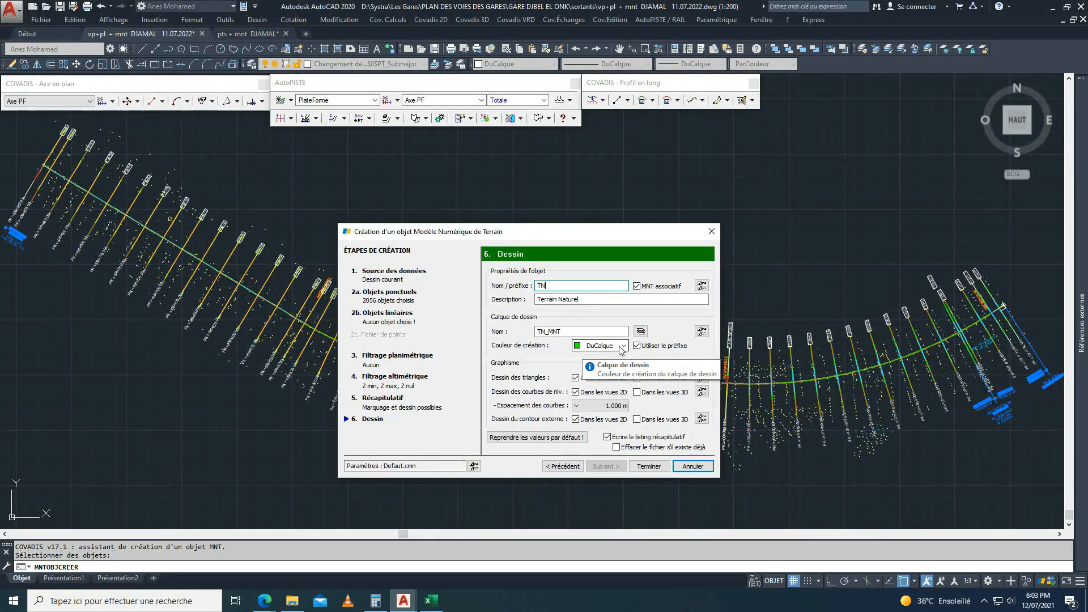
Step: Set the creation colour of the TN_MNT drawing layer to colour 40
{"action": "left_click", "coordinate": [624, 345]}
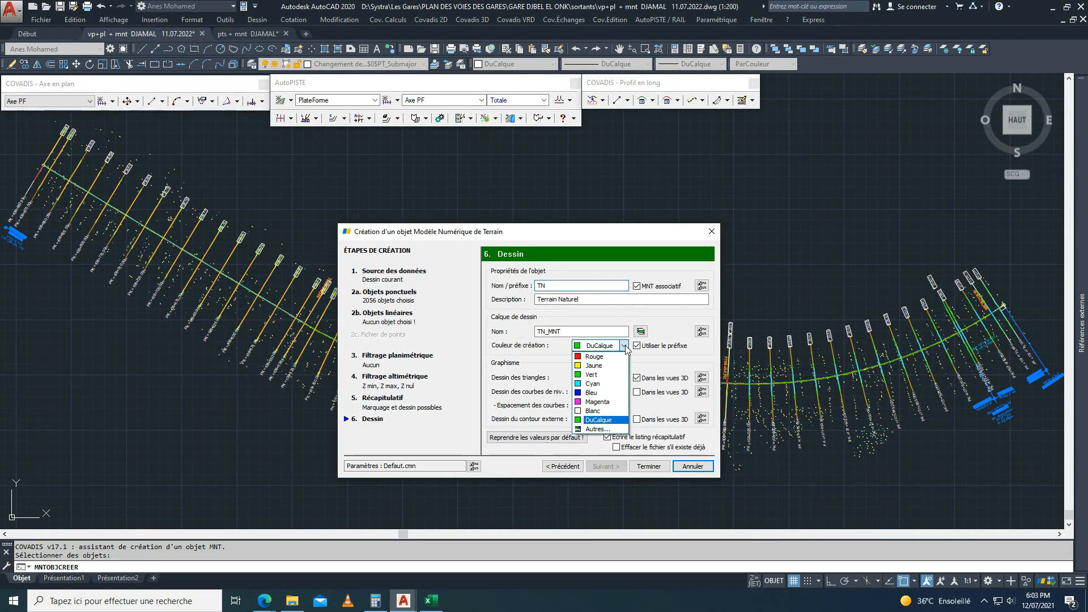
{"action": "left_click", "coordinate": [596, 428]}
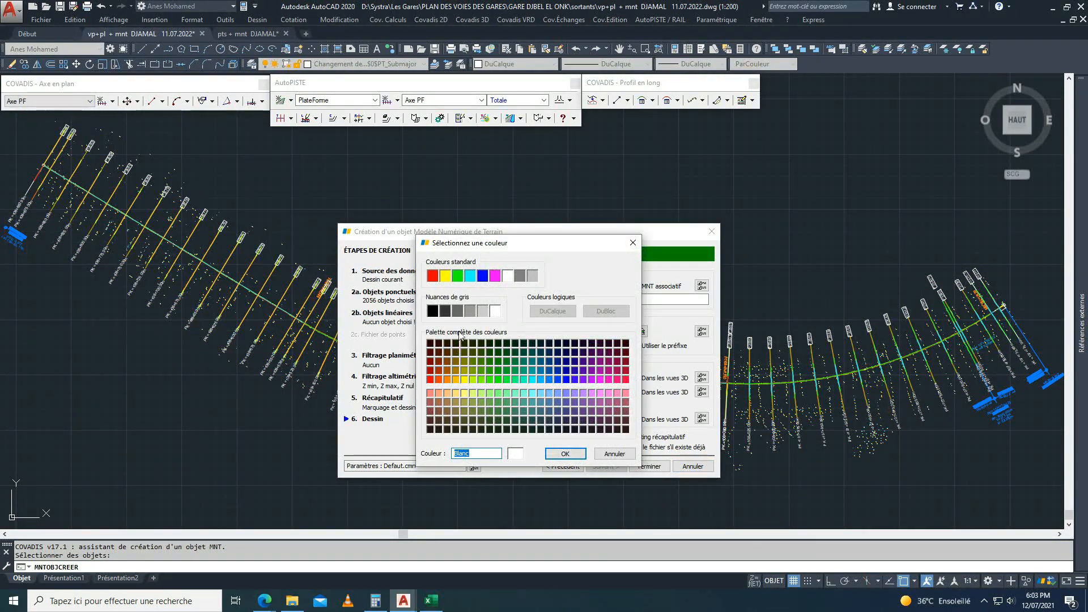
{"action": "type", "text": "40"}
{"action": "left_click", "coordinate": [565, 453]}
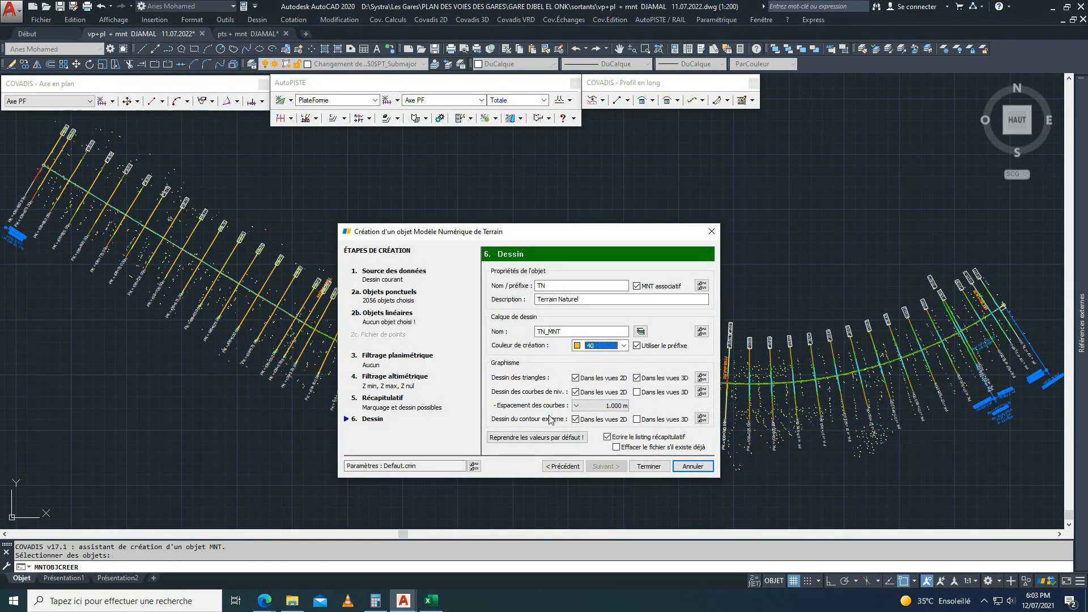
Step: Try contour line spacings of 5 m and 0.050 m for the MNT drawing
{"action": "left_click", "coordinate": [603, 406]}
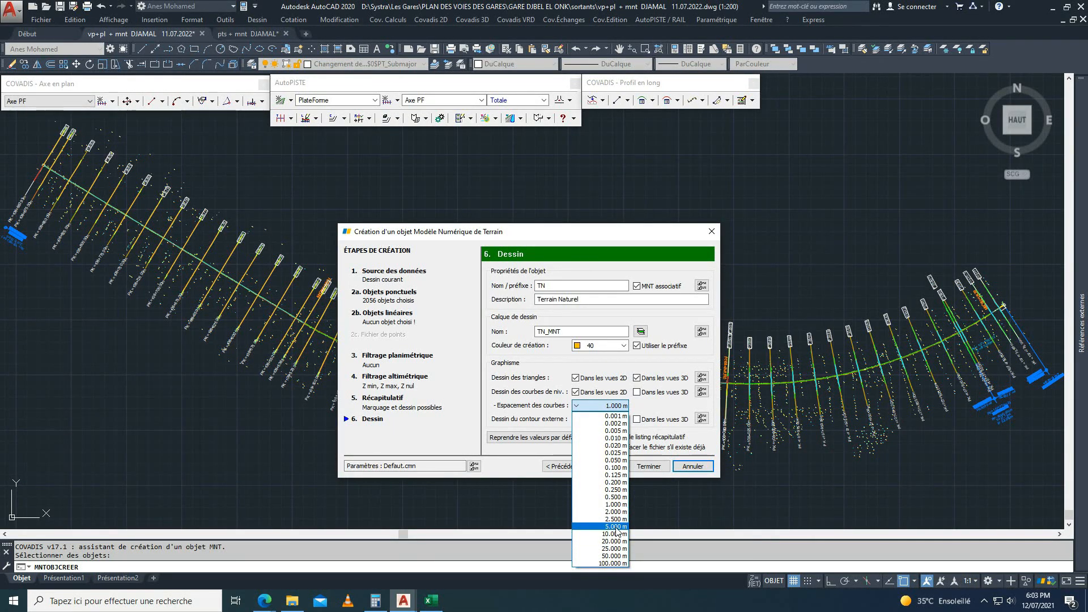
{"action": "left_click", "coordinate": [616, 527]}
{"action": "left_click", "coordinate": [596, 413]}
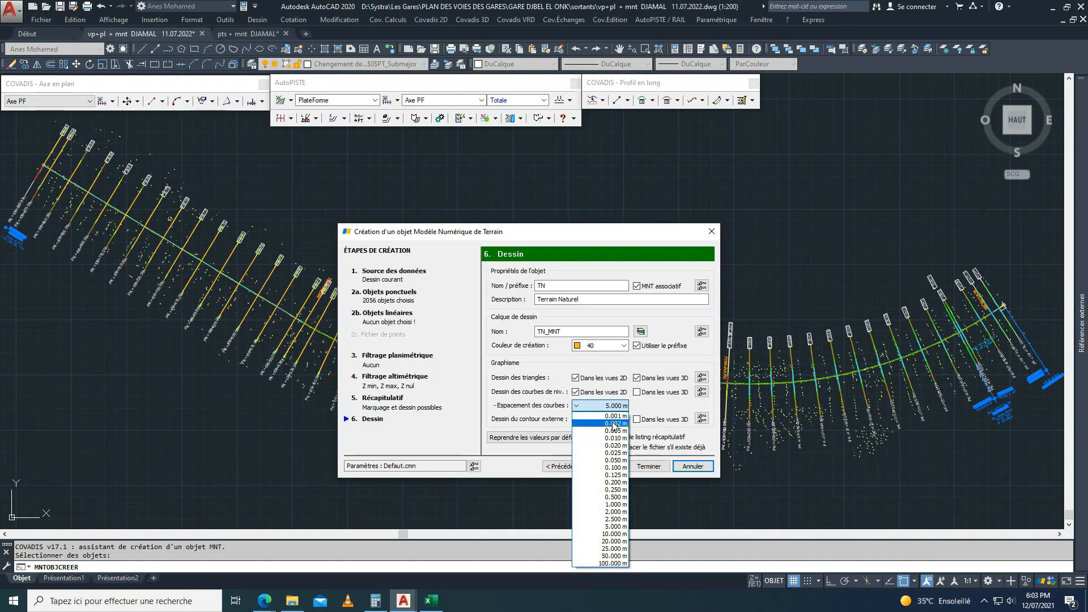
{"action": "left_click", "coordinate": [622, 461]}
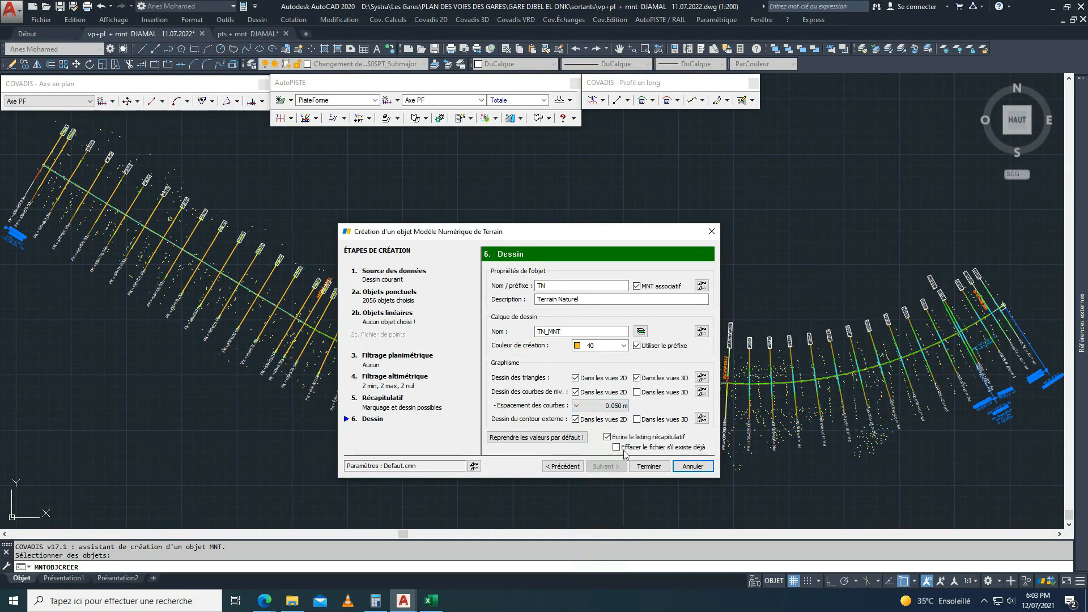
Step: Set the contour line spacing to 10 m and finish the assistant to create the MNT, without erasing an existing listing file
{"action": "left_click", "coordinate": [625, 405]}
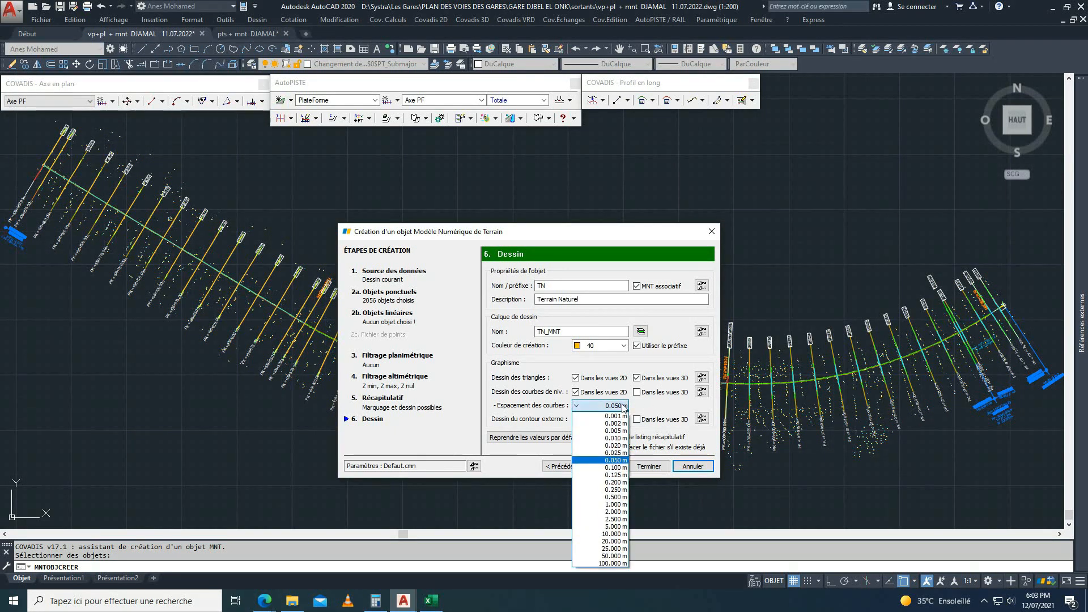
{"action": "left_click", "coordinate": [619, 534]}
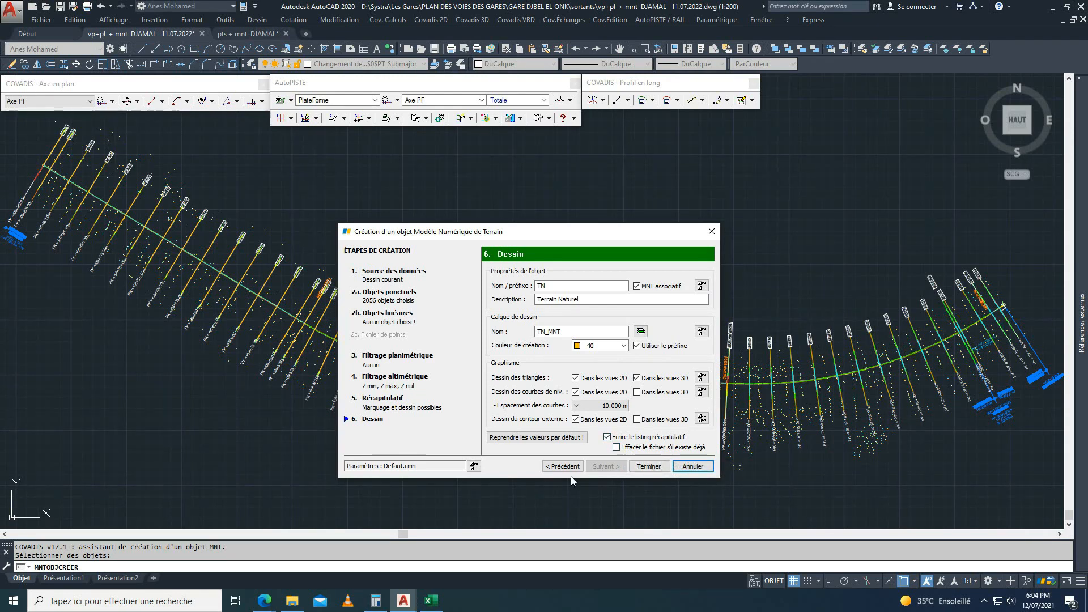
{"action": "left_click", "coordinate": [616, 448]}
{"action": "left_click", "coordinate": [616, 448]}
{"action": "left_click", "coordinate": [651, 469]}
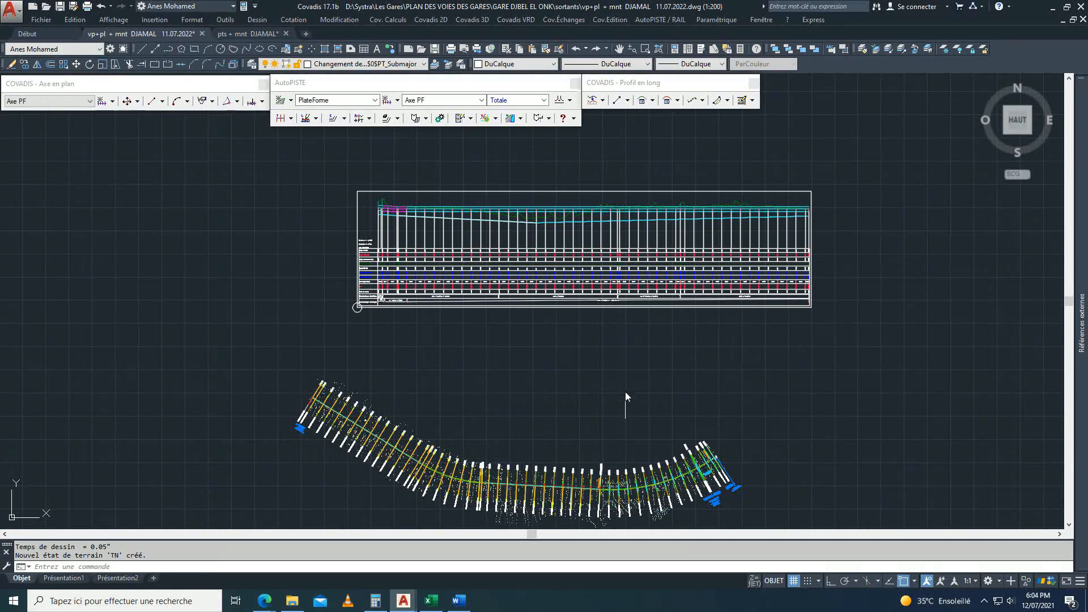
Step: Switch to the Word listing of the TN MNT calculation and read its object, point and break-line tables
{"action": "left_click", "coordinate": [466, 604]}
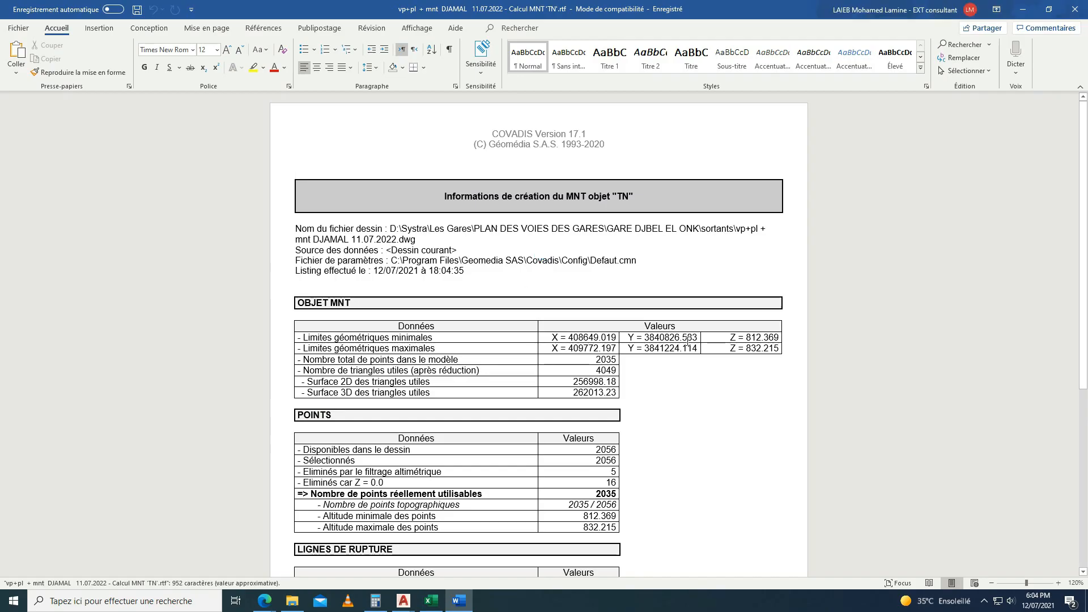
{"action": "scroll", "coordinate": [699, 422], "scroll_direction": "down", "scroll_amount": 4}
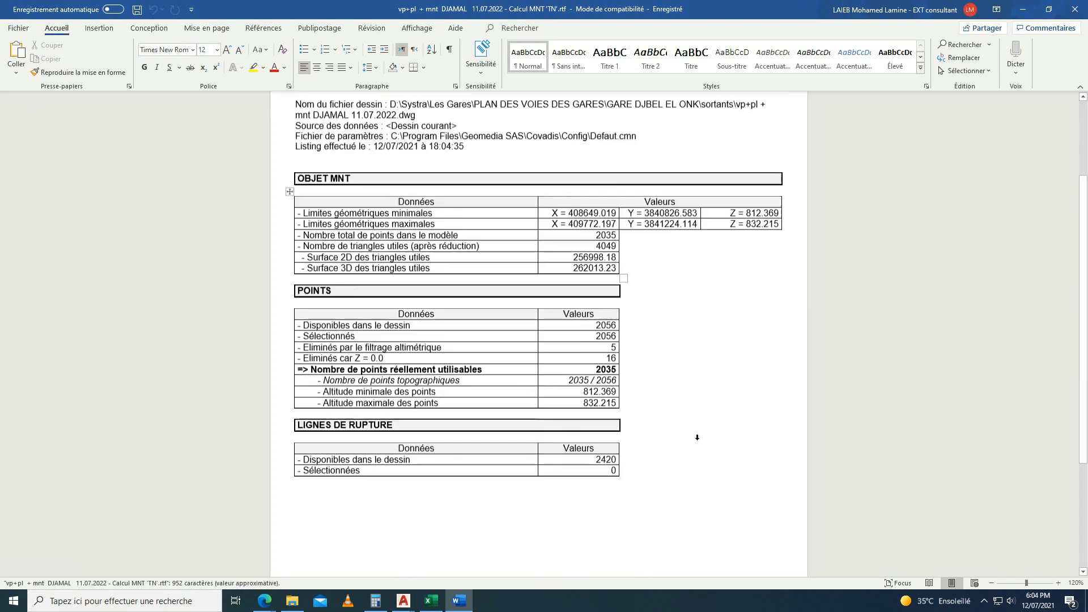
Step: Close the Word listing to return to the Covadis drawing and turn on the TN_MNT layer
{"action": "left_click", "coordinate": [1075, 9]}
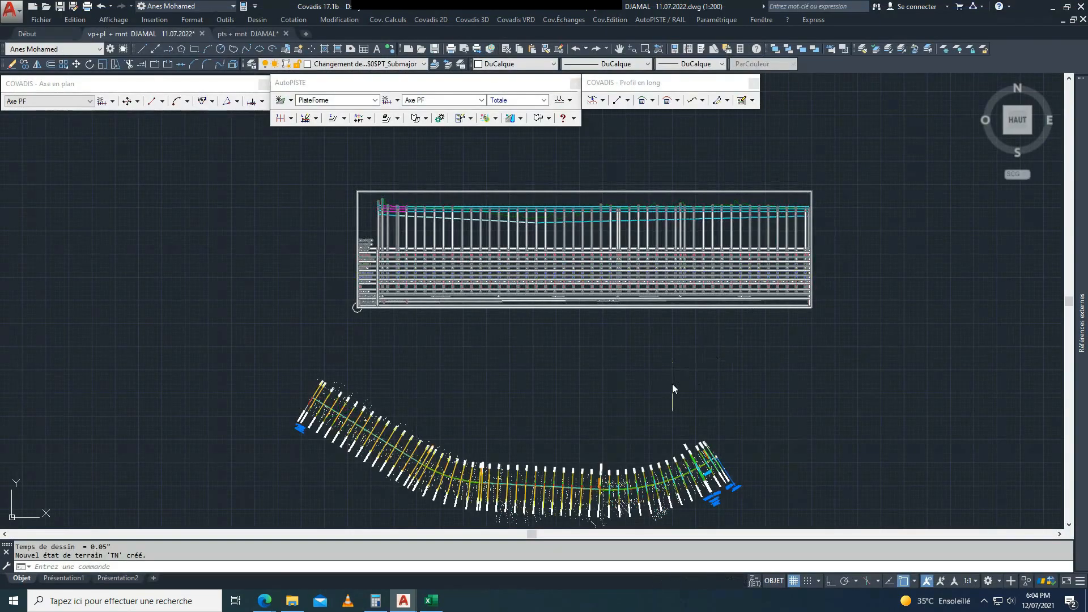
{"action": "middle_click_drag", "start_coordinate": [672, 389], "coordinate": [657, 298]}
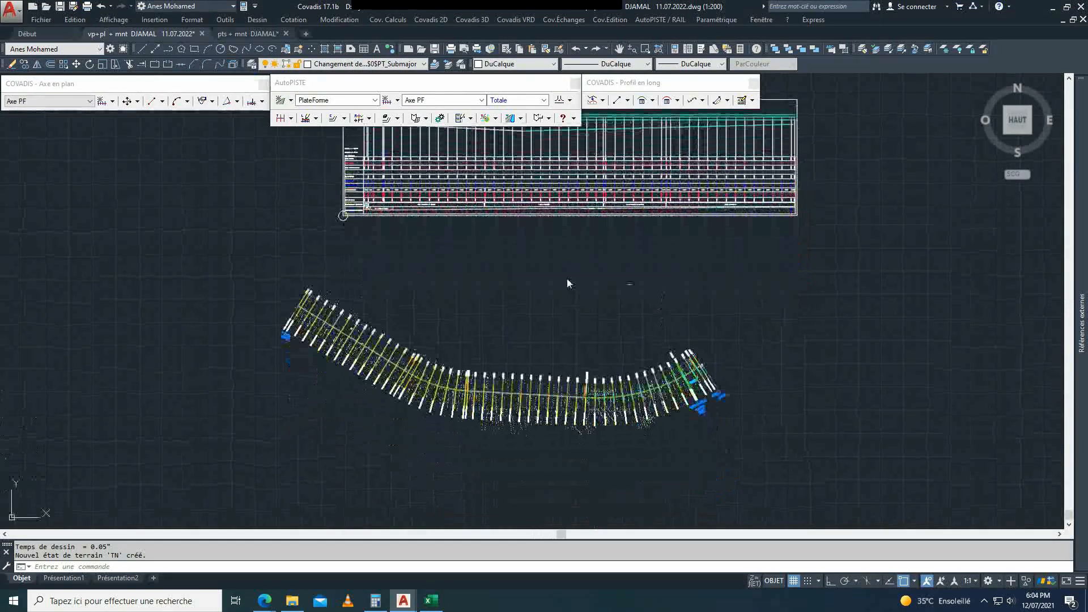
{"action": "left_click", "coordinate": [423, 64]}
{"action": "scroll", "coordinate": [428, 118], "scroll_direction": "down", "scroll_amount": 10}
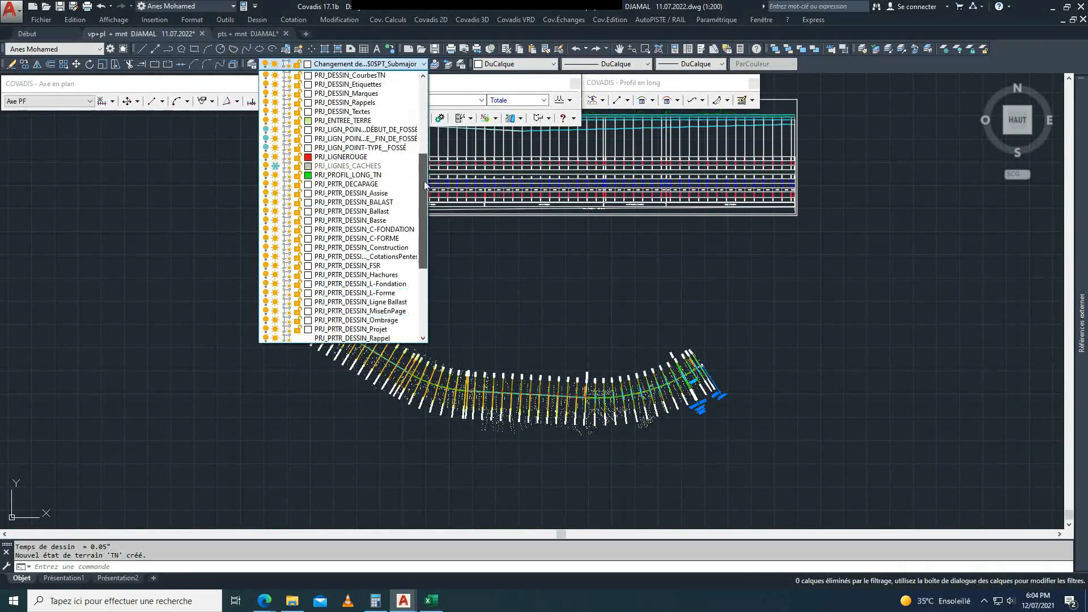
{"action": "left_click", "coordinate": [265, 311]}
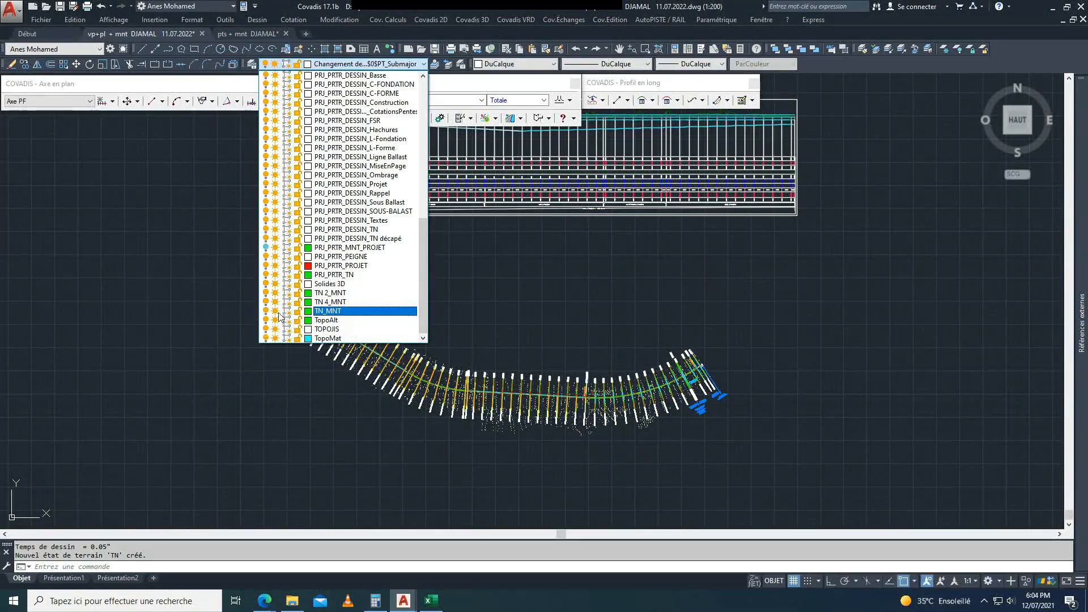
{"action": "left_click", "coordinate": [542, 292]}
Step: Examine the TN MNT's triangles and contour lines along the alignment, including the outer triangles spanning the inside of the curve
{"action": "scroll", "coordinate": [530, 402], "scroll_direction": "up", "scroll_amount": 10}
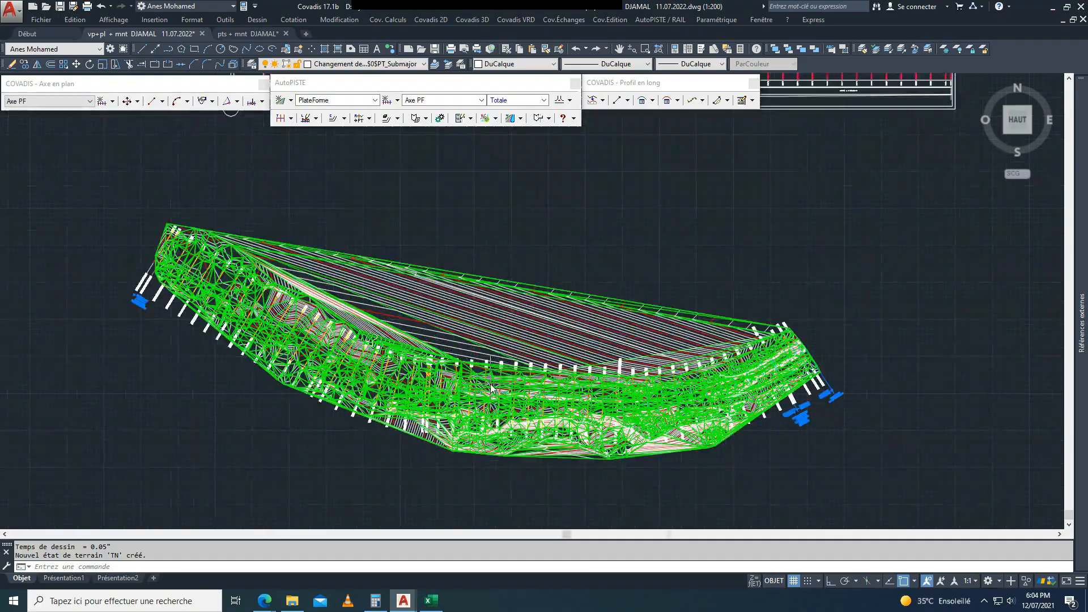
{"action": "scroll", "coordinate": [468, 239], "scroll_direction": "down", "scroll_amount": 5}
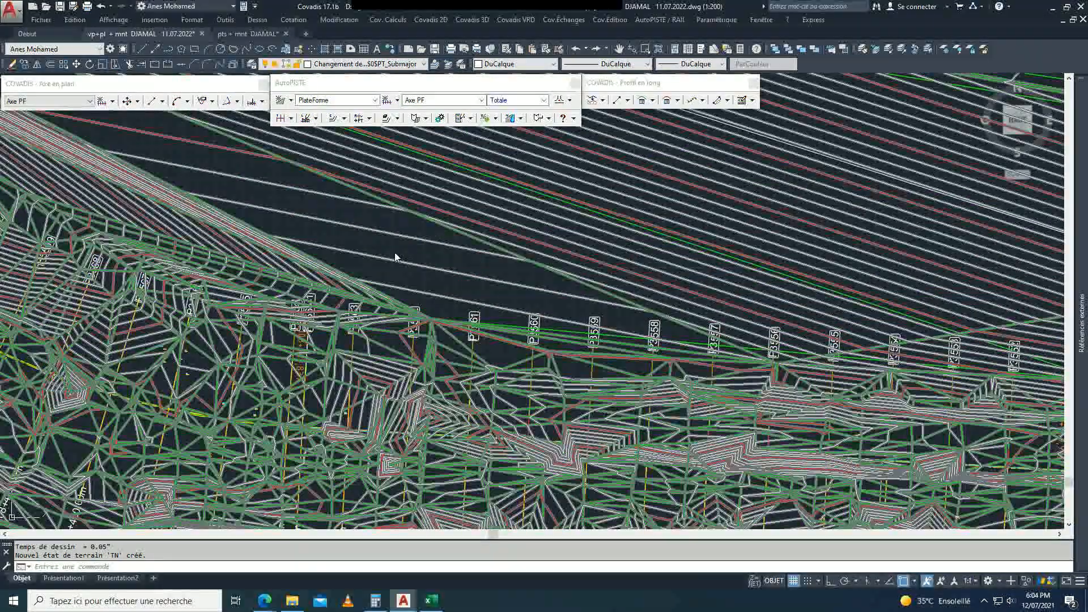
{"action": "middle_click_drag", "start_coordinate": [475, 292], "coordinate": [584, 407]}
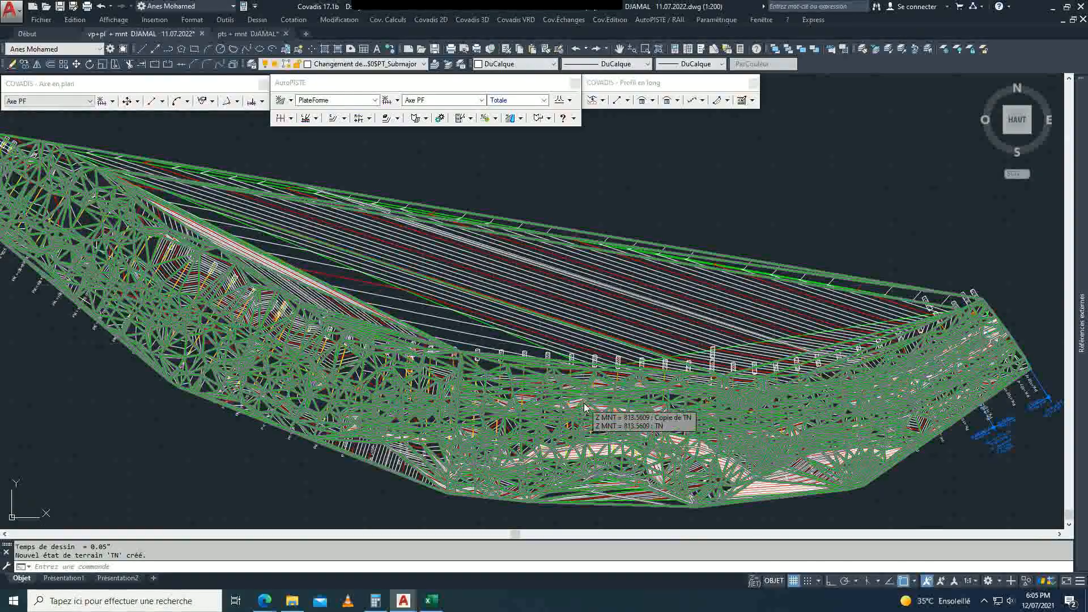
{"action": "scroll", "coordinate": [585, 407], "scroll_direction": "down", "scroll_amount": 3}
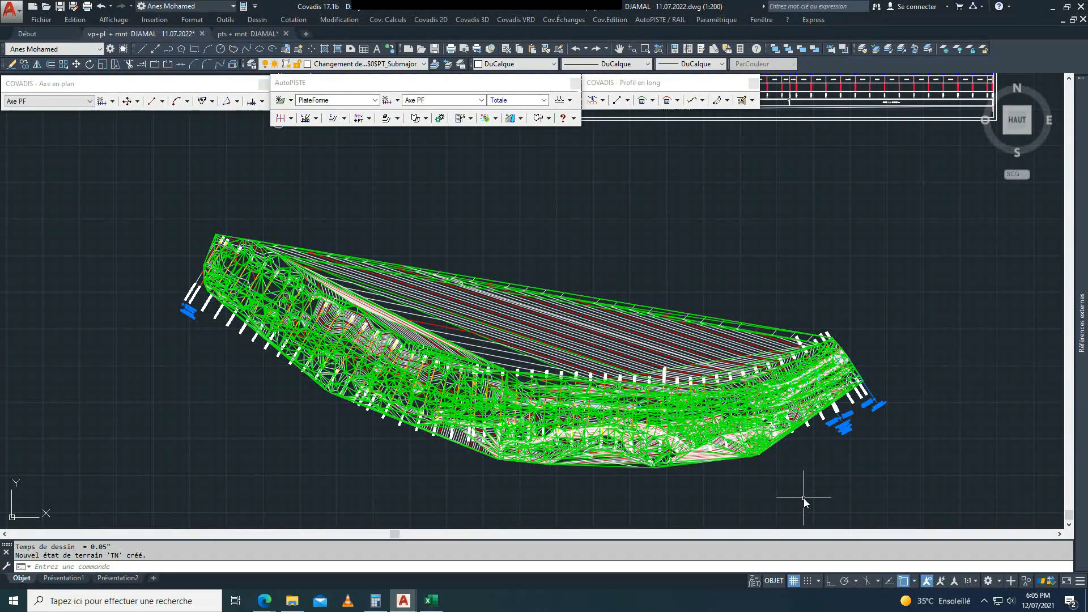
{"action": "middle_click_drag", "start_coordinate": [804, 498], "coordinate": [729, 492]}
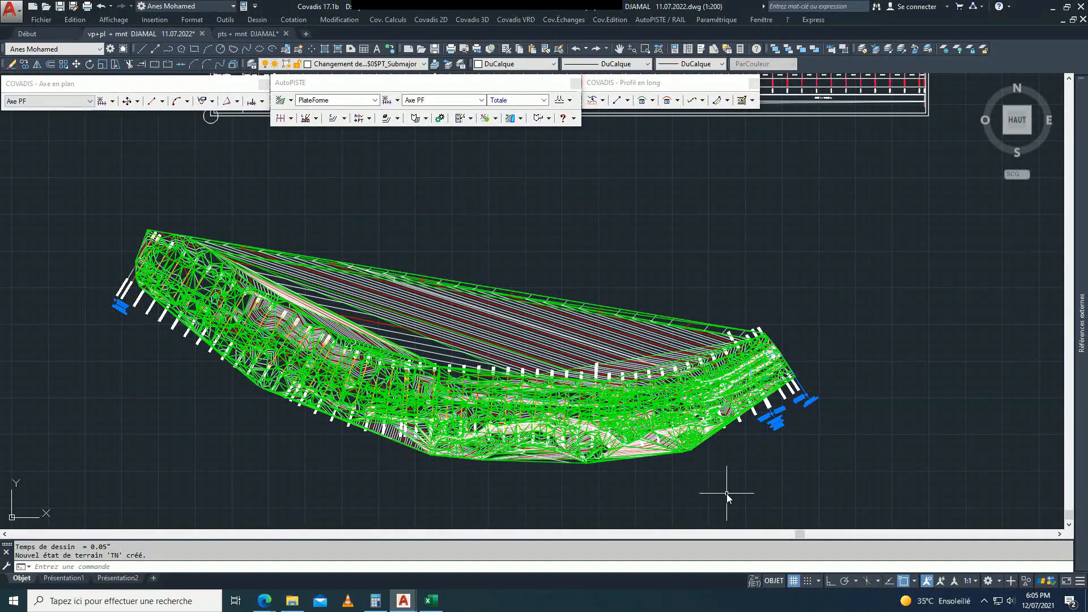
{"action": "middle_click_drag", "start_coordinate": [614, 494], "coordinate": [510, 461]}
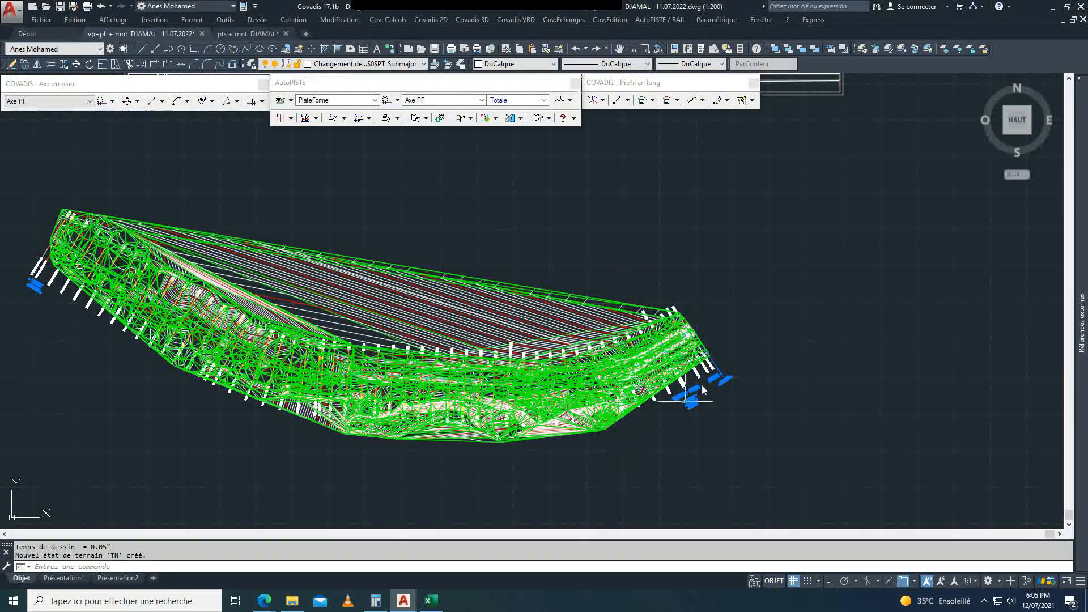
{"action": "mouse_move", "coordinate": [737, 374]}
{"action": "middle_mouse_down"}
{"action": "mouse_move", "coordinate": [753, 383]}
{"action": "mouse_move", "coordinate": [773, 438]}
{"action": "middle_mouse_up"}
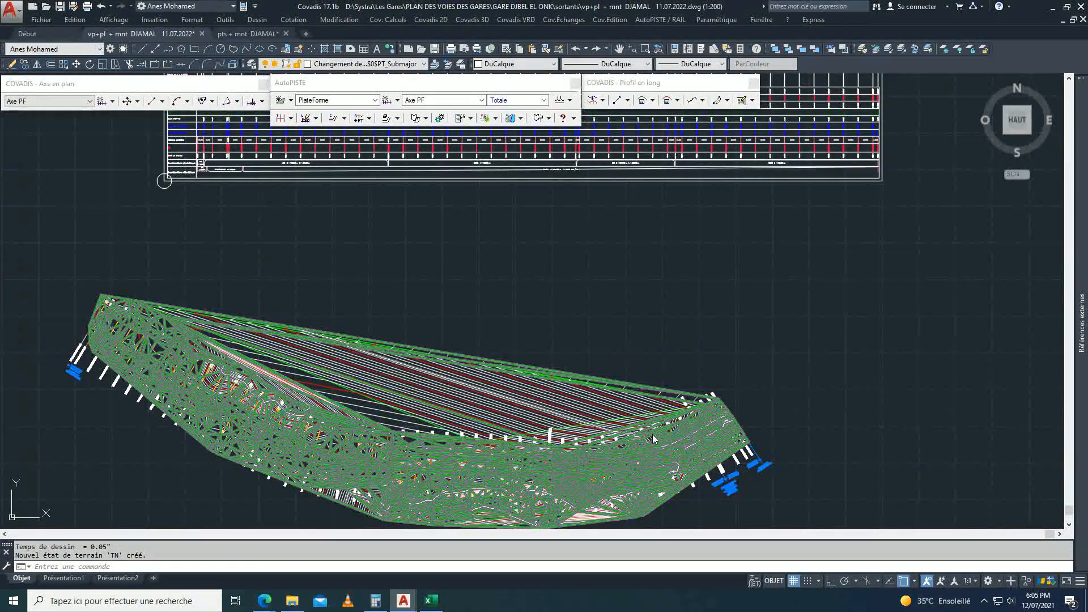